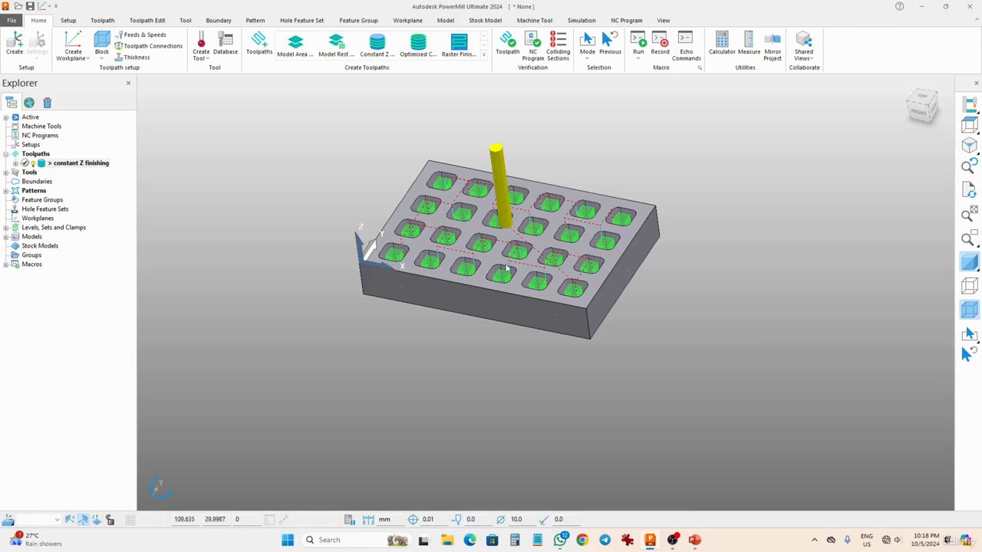
Delete the existing pattern 1 from the project.
shift+middle_drag(530, 266, 395, 345)
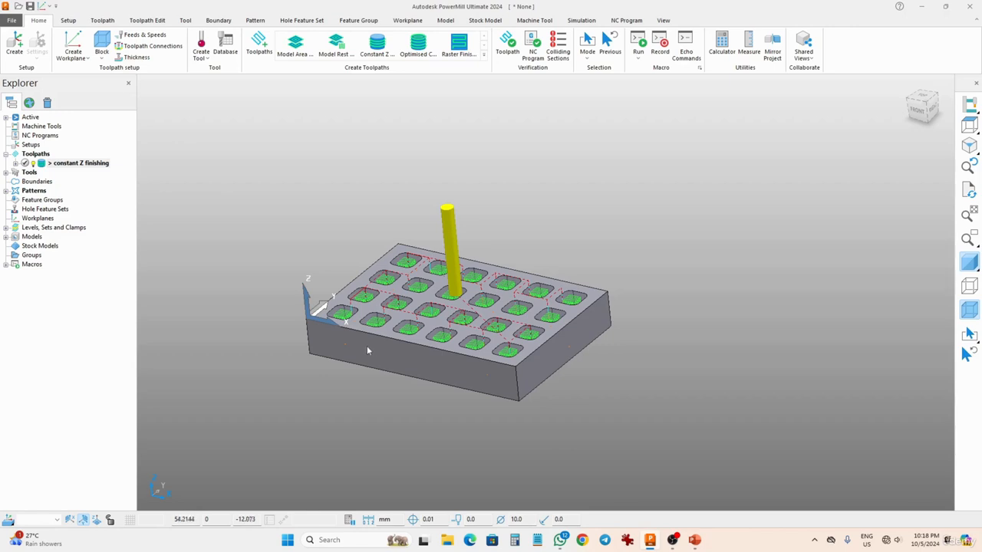
click(5, 191)
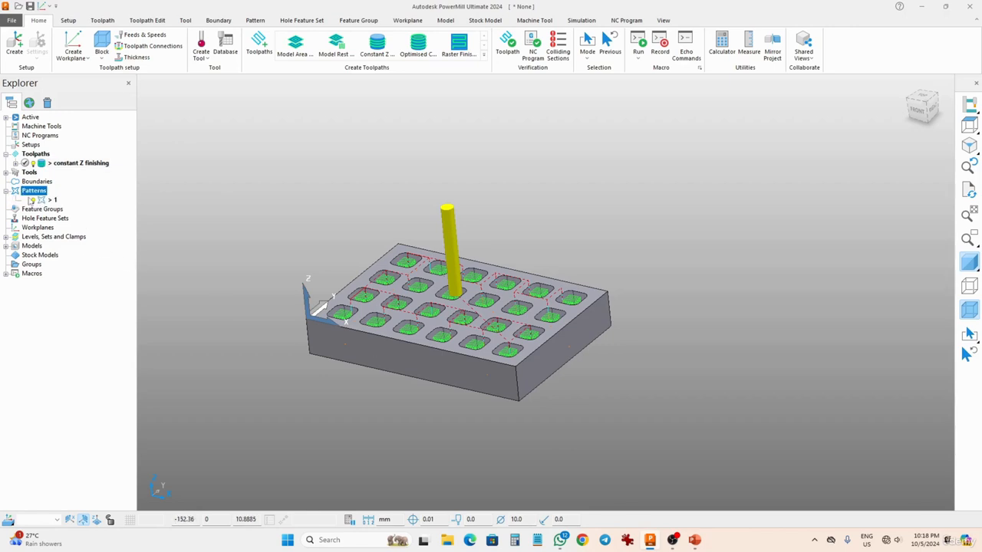
right_click(46, 201)
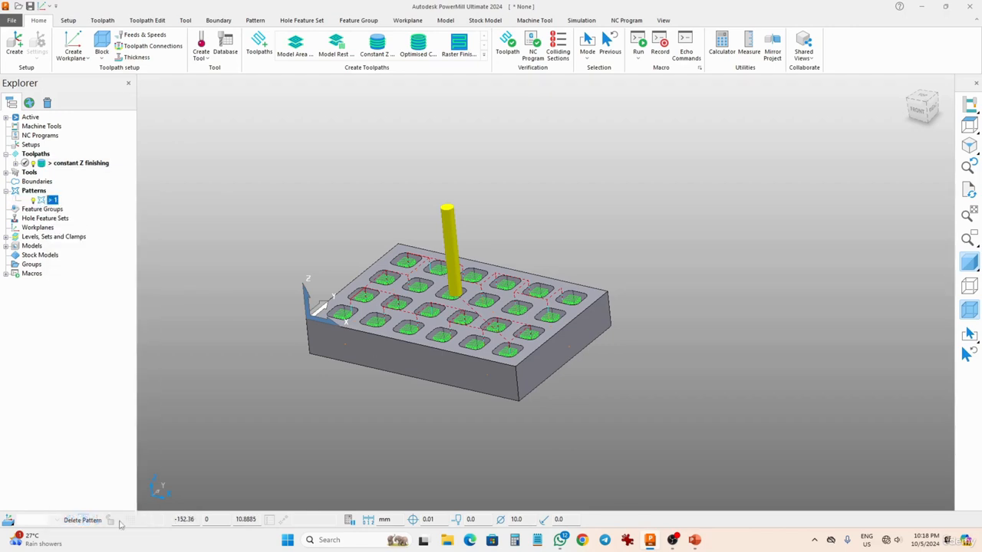
click(82, 521)
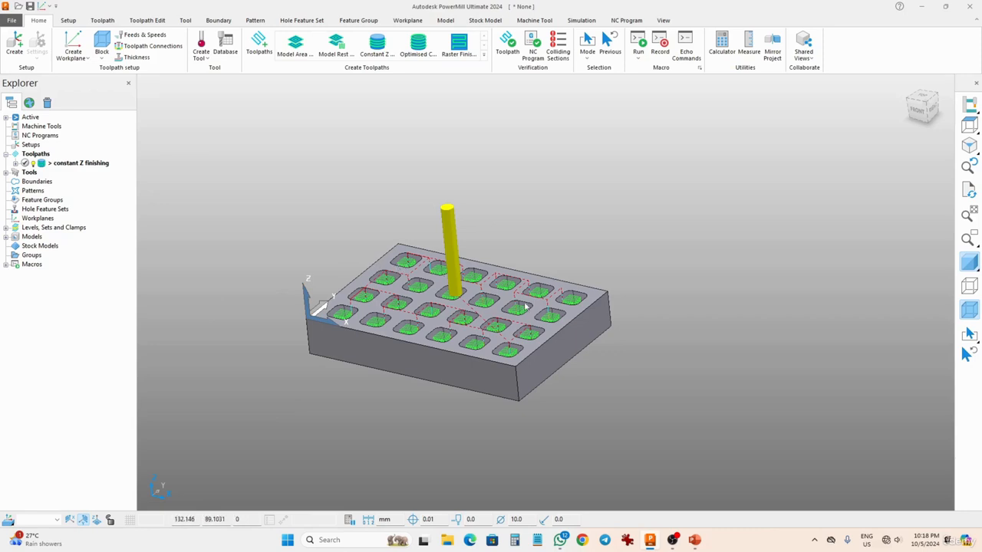
Deactivate the constant Z finishing toolpath.
shift+middle_drag(585, 340, 605, 279)
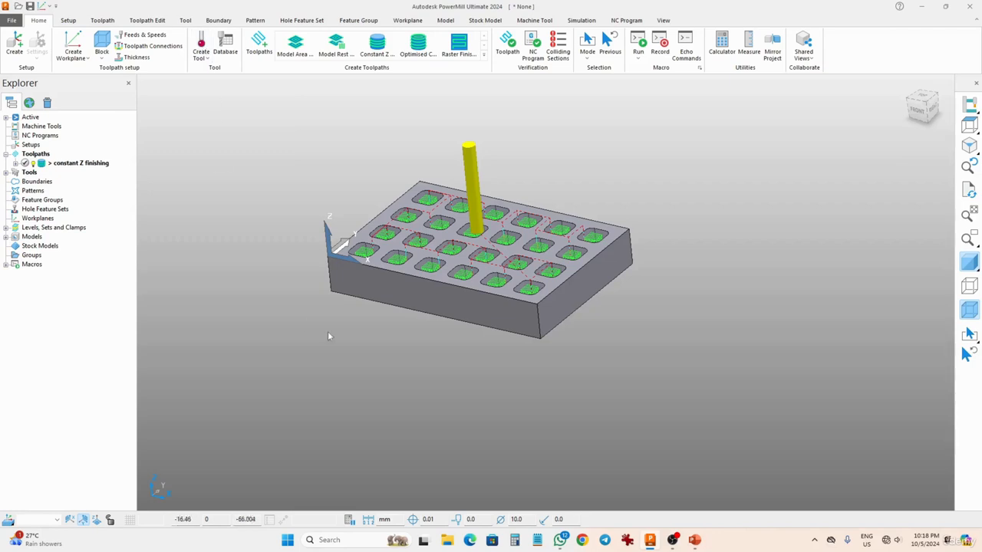
middle_drag(389, 345, 403, 325)
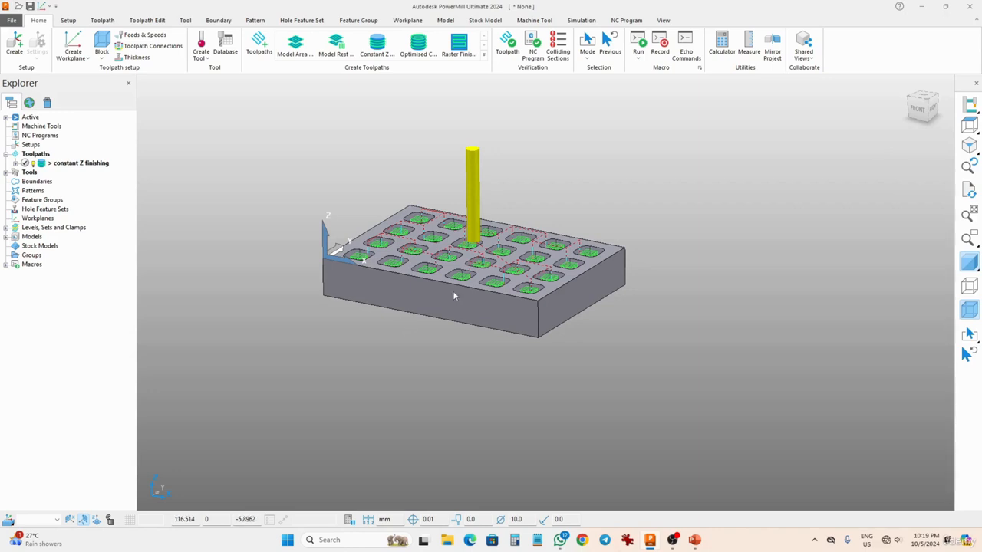
middle_drag(458, 287, 457, 308)
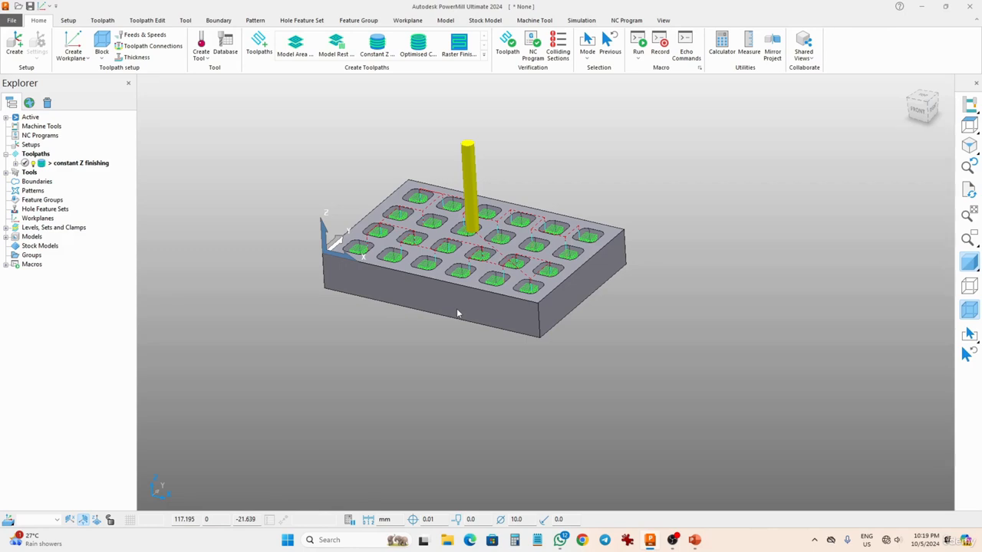
middle_drag(456, 308, 378, 275)
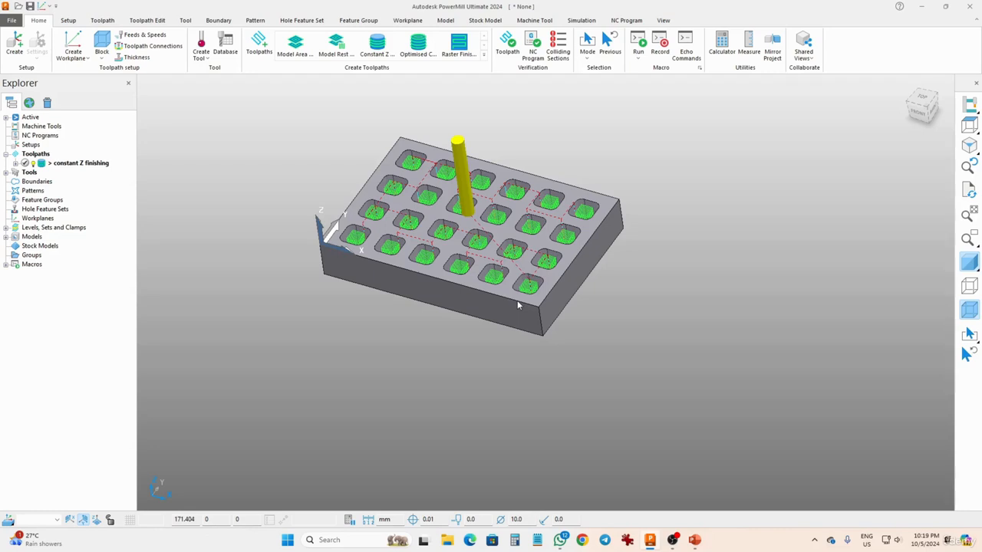
click(72, 163)
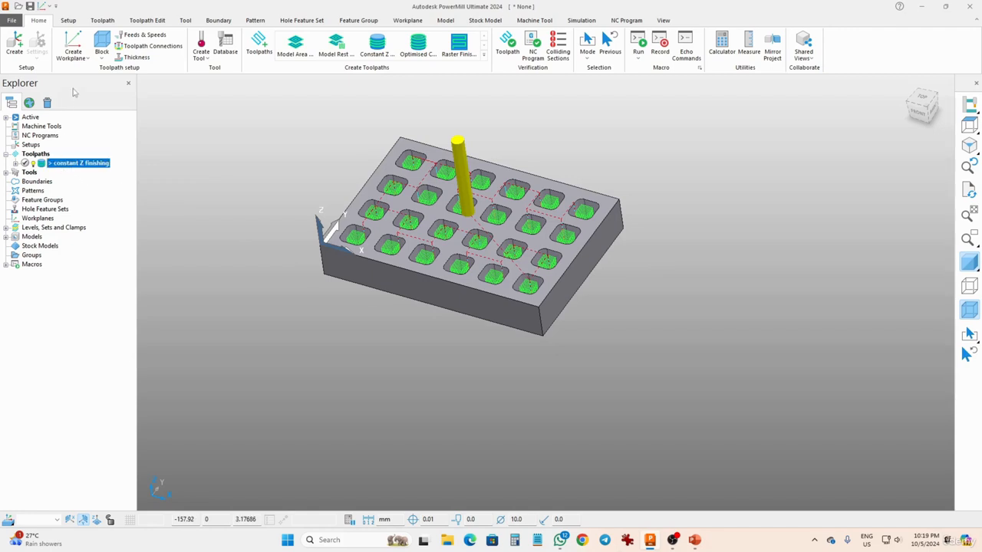
right_click(55, 166)
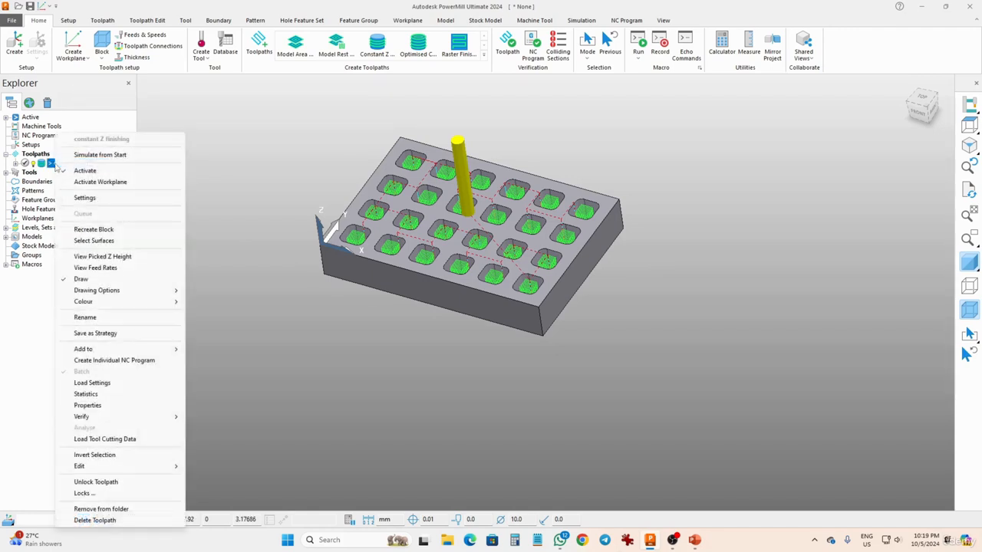
click(84, 170)
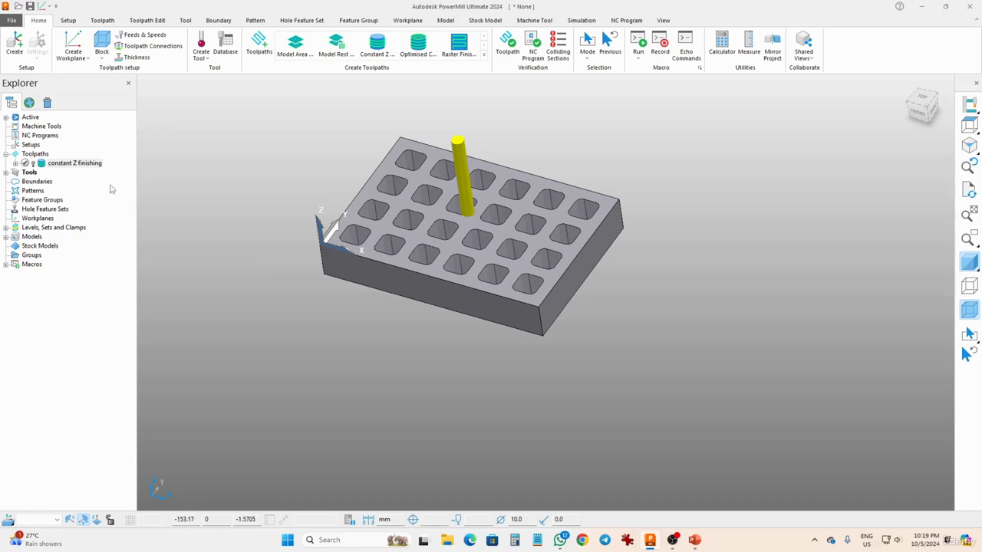
Create an inspection probe tool named "3mm probe" with a stylus tip diameter of 3 mm.
middle_drag(410, 333, 468, 321)
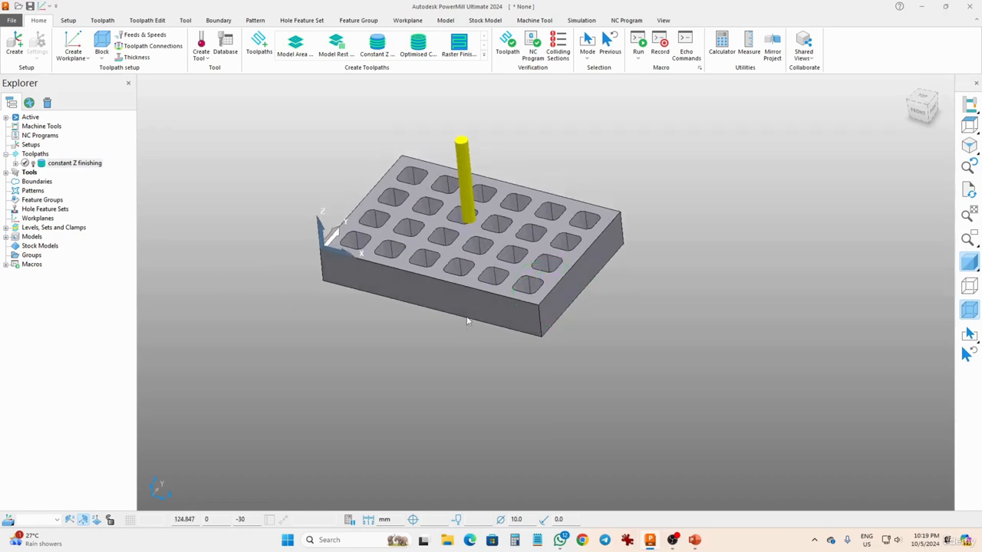
click(6, 172)
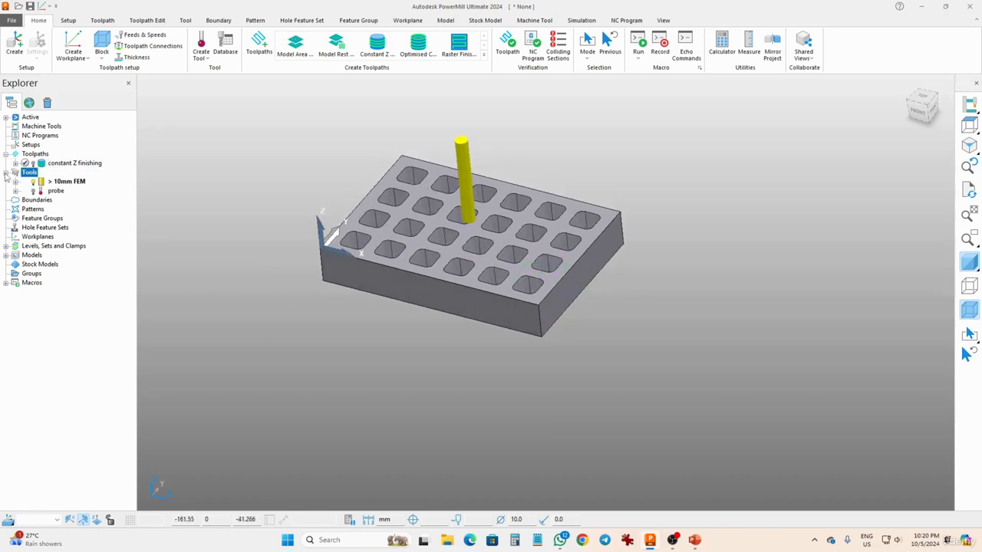
click(6, 173)
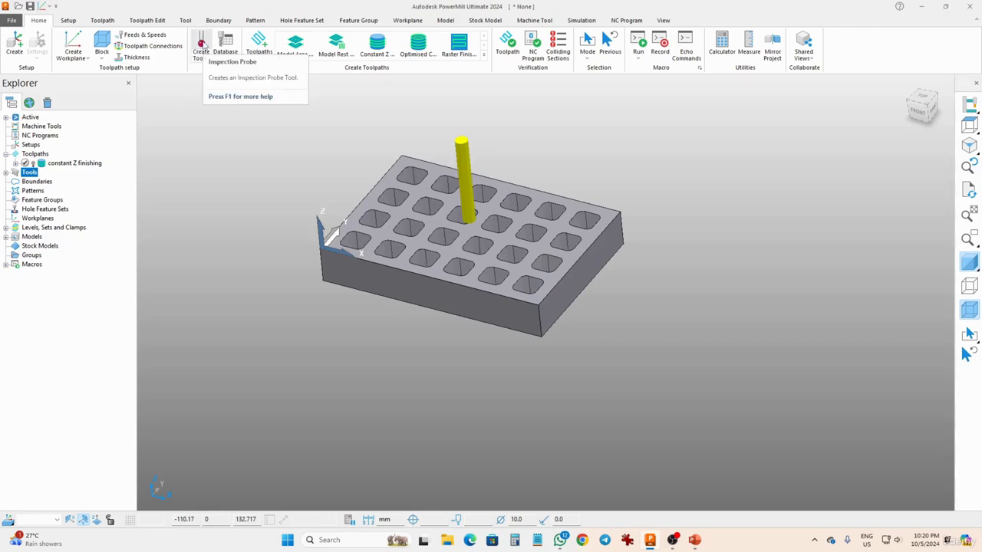
click(203, 44)
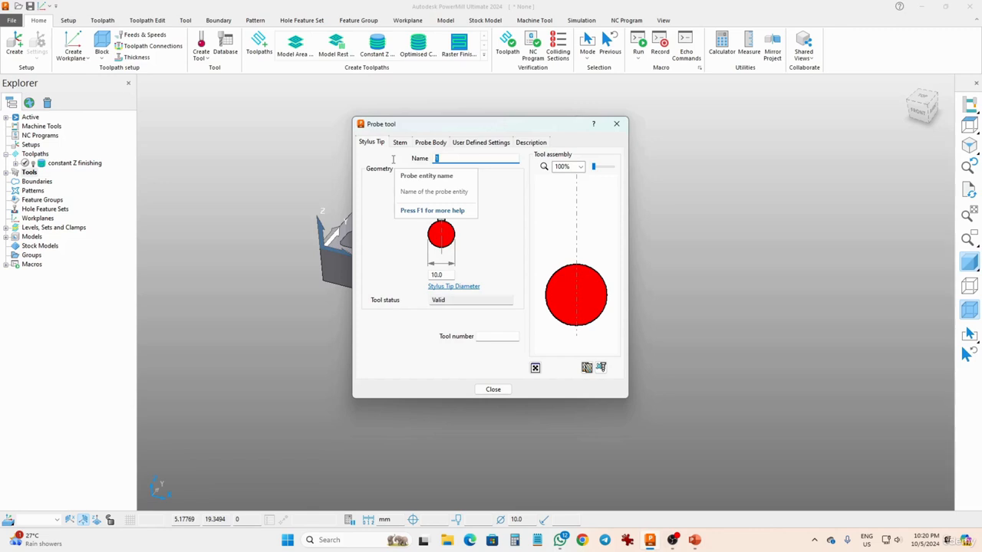
text(3mm)
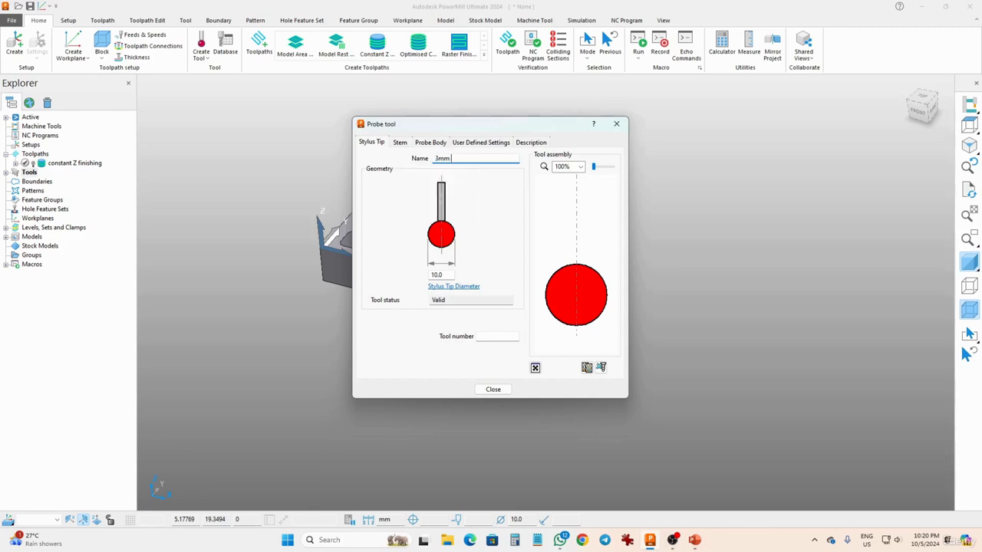
text( probe)
double_click(442, 274)
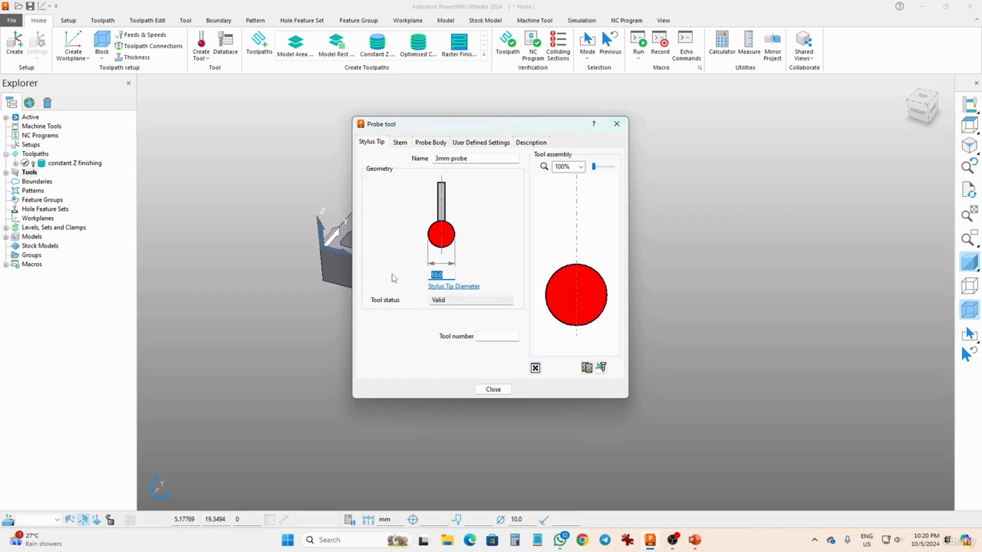
text(3)
Add a stem component to the probe with a length of 100 mm and finish the tool definition.
click(400, 145)
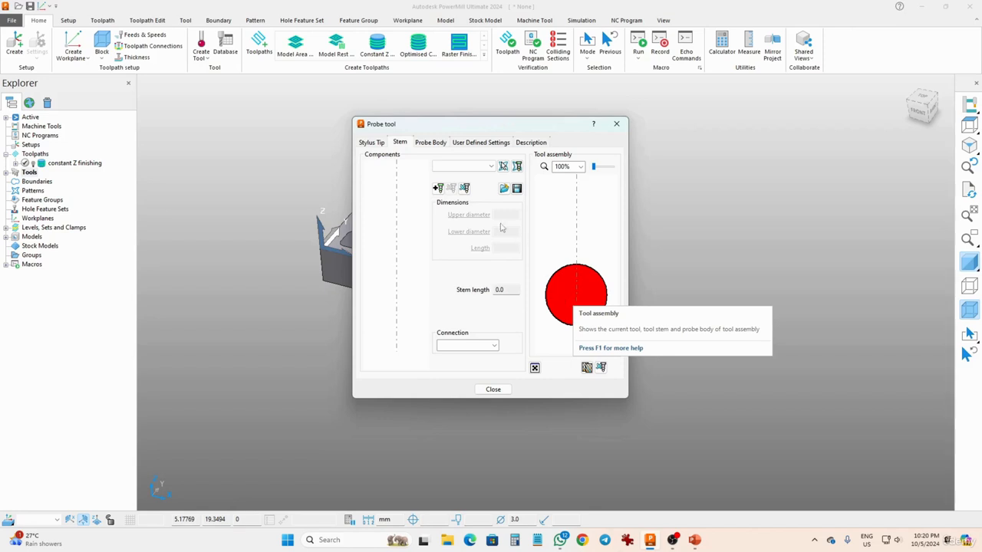
click(438, 188)
click(470, 247)
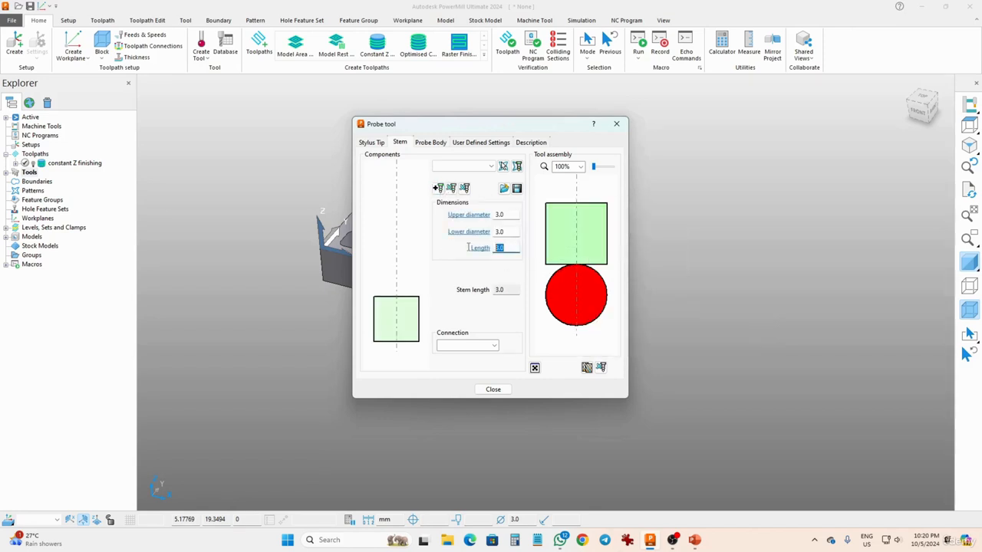
text(100)
click(505, 232)
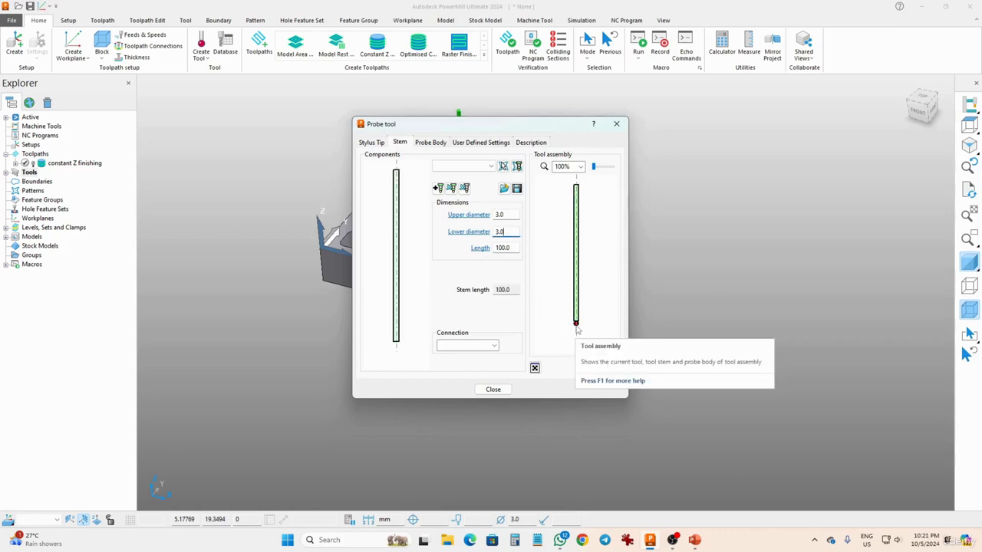
click(493, 390)
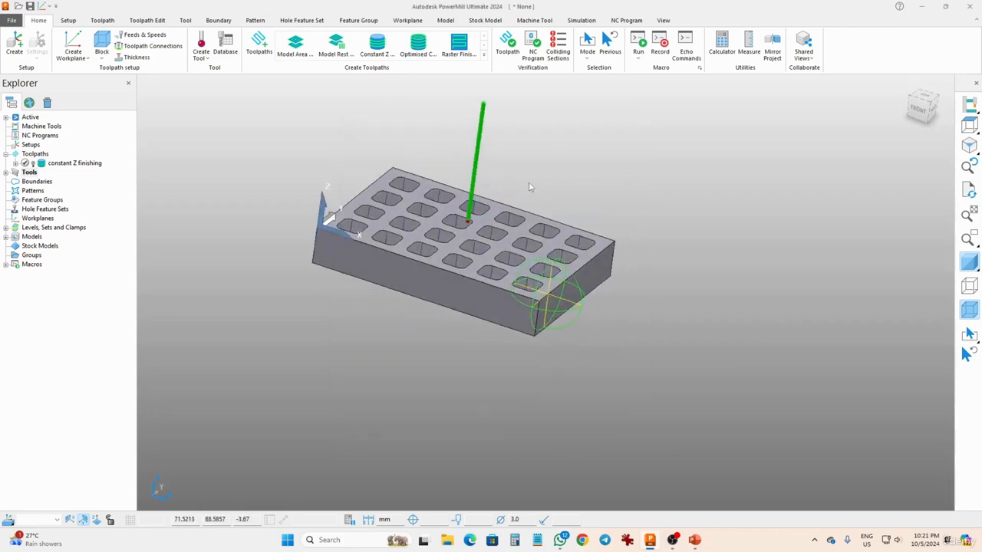
Start a new toolpath with the Surface Inspection strategy from the Probing category.
middle_drag(530, 187, 453, 185)
scroll(480, 244, up, 7)
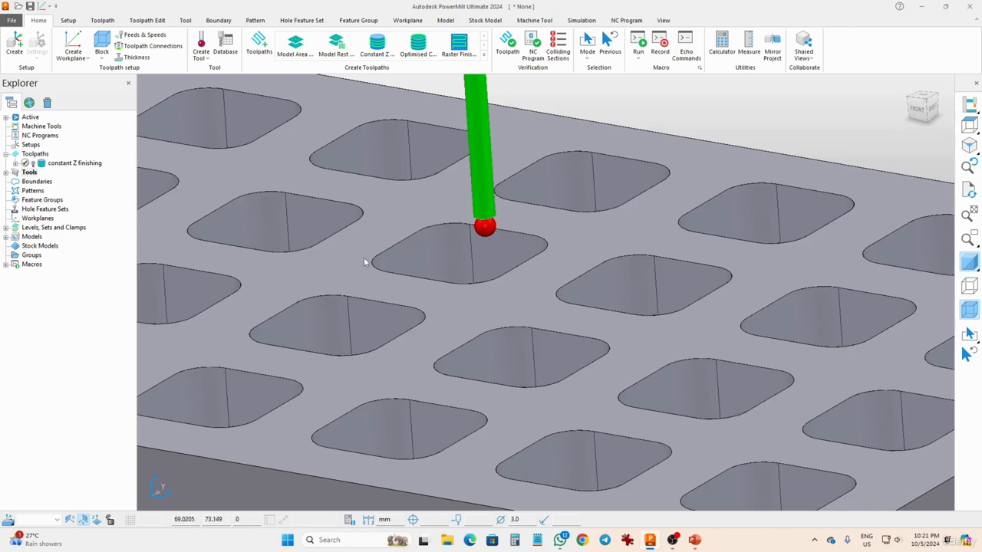
click(264, 48)
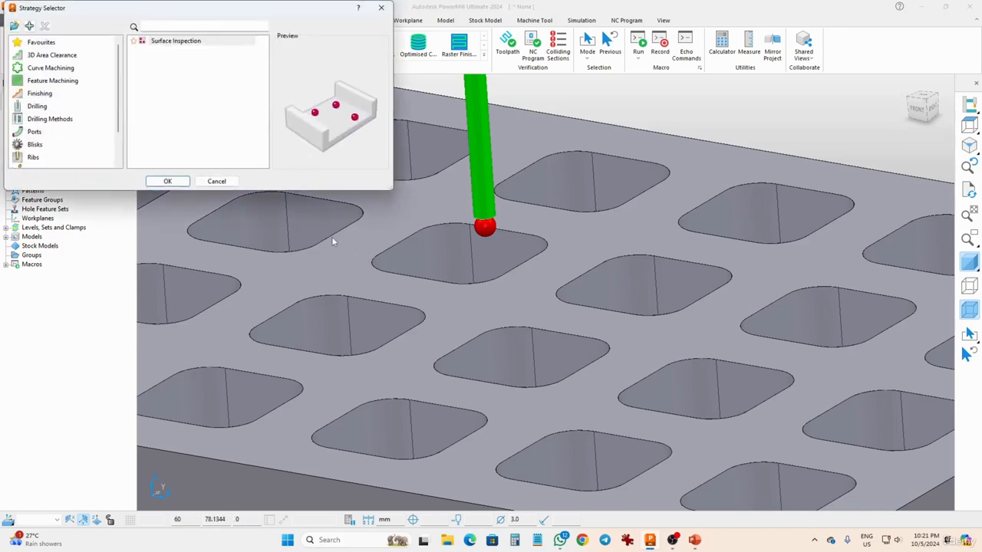
scroll(39, 106, down, 1)
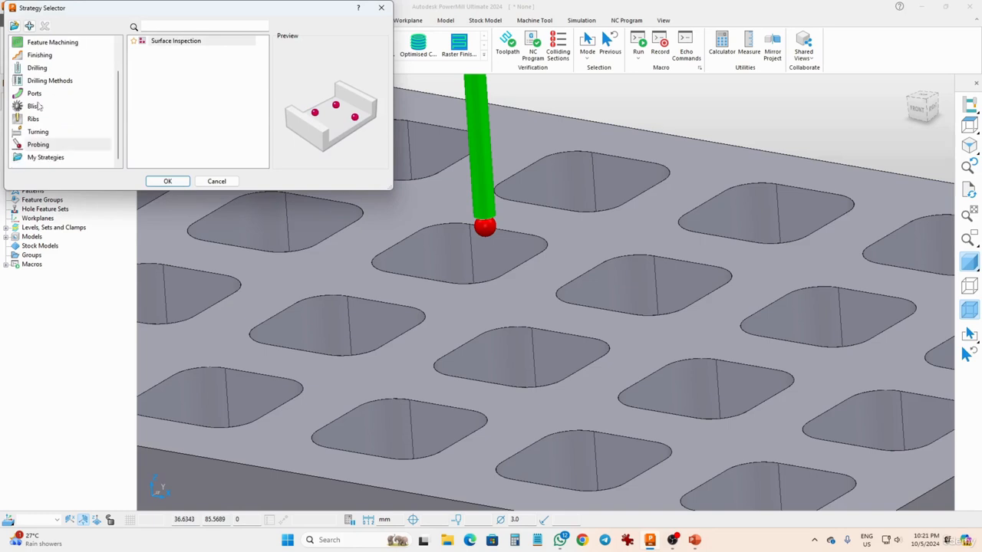
click(35, 145)
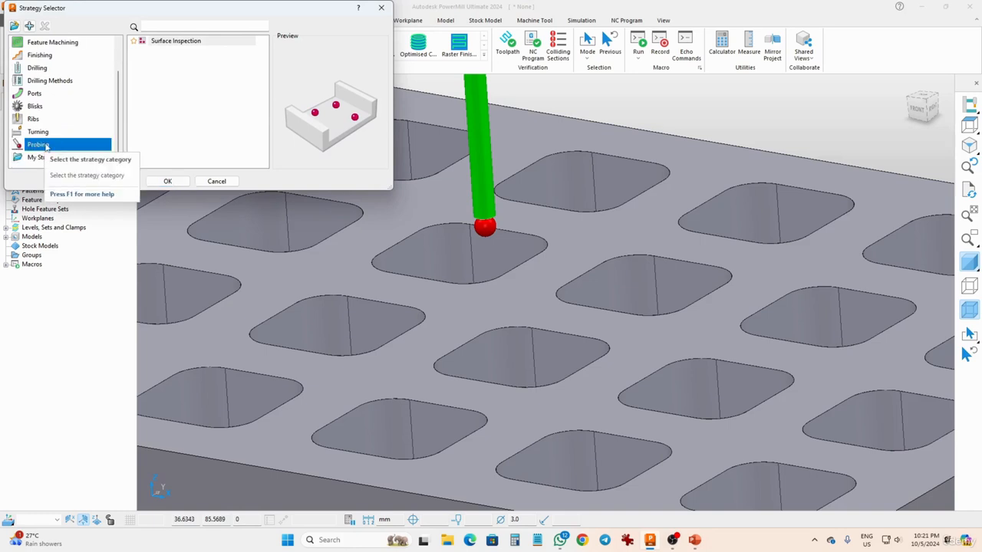
click(148, 112)
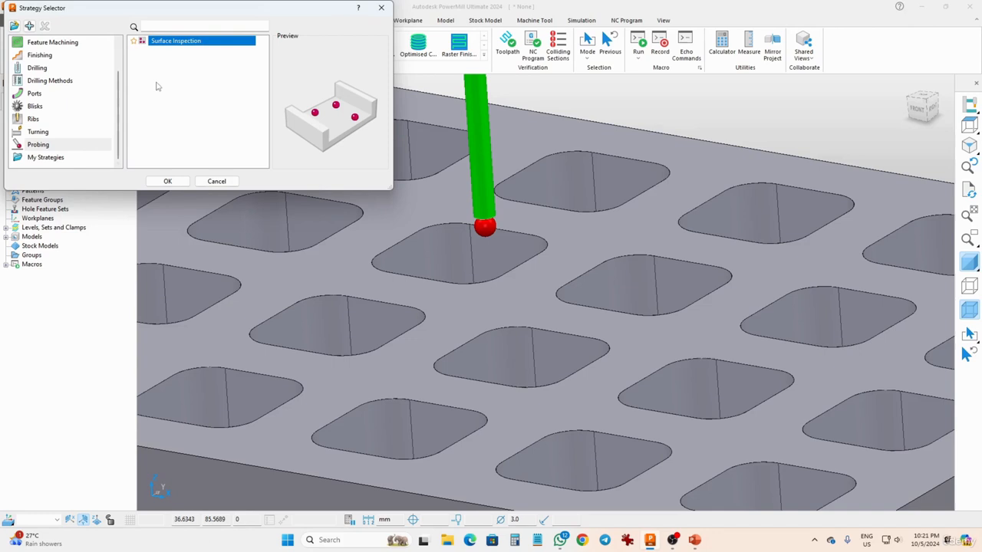
double_click(174, 42)
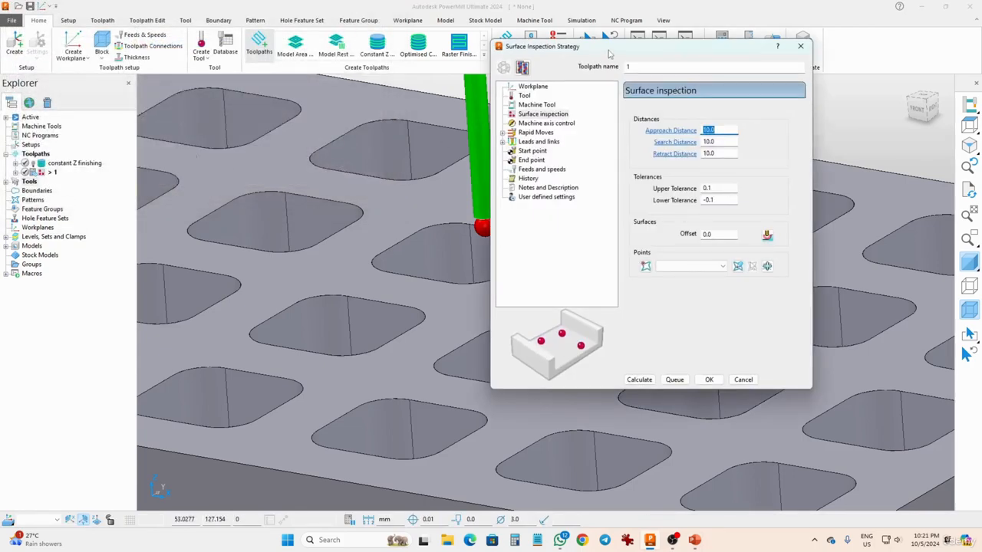
Name the toolpath "Surface Inspection Strategy" and check which probe tool is assigned to it.
drag(607, 52, 261, 140)
text(Surface Inspection Strategy)
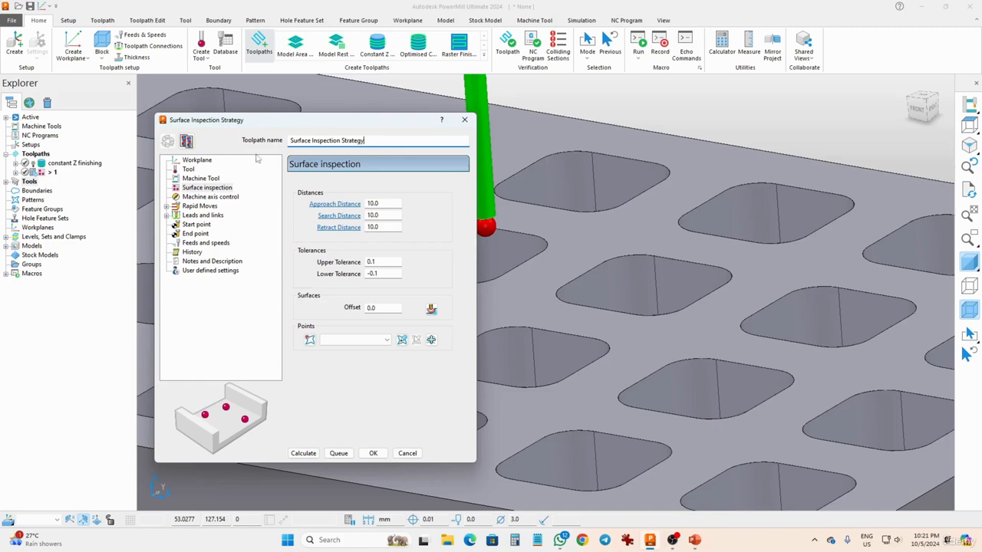
drag(370, 141, 287, 146)
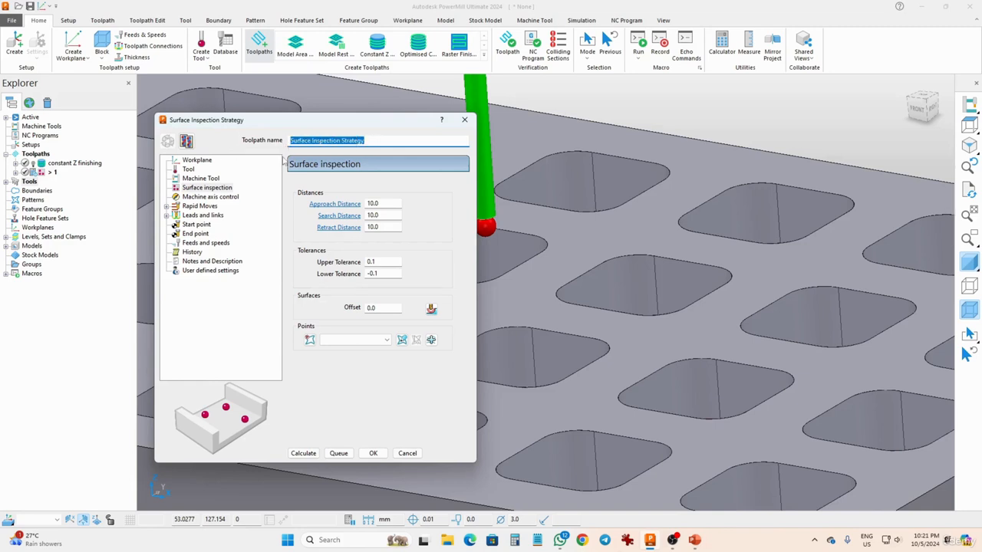
click(188, 169)
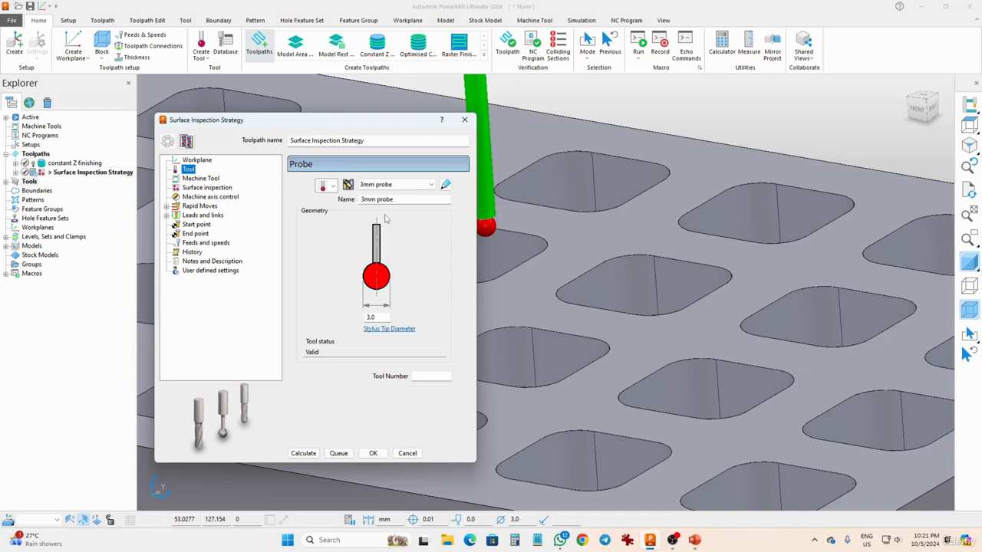
Set the surface inspection upper tolerance to 0.05 and the lower tolerance to -0.05.
click(201, 188)
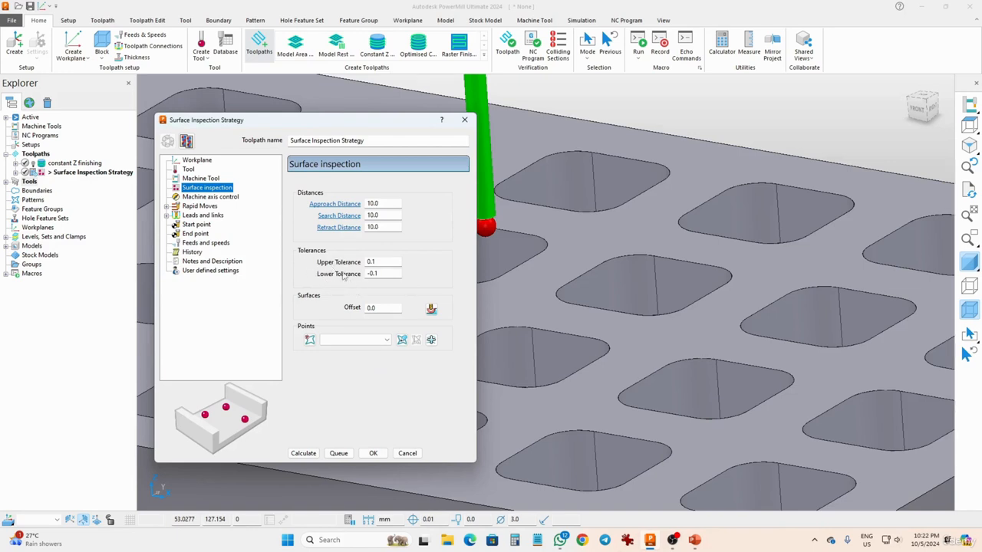
double_click(386, 266)
text(05)
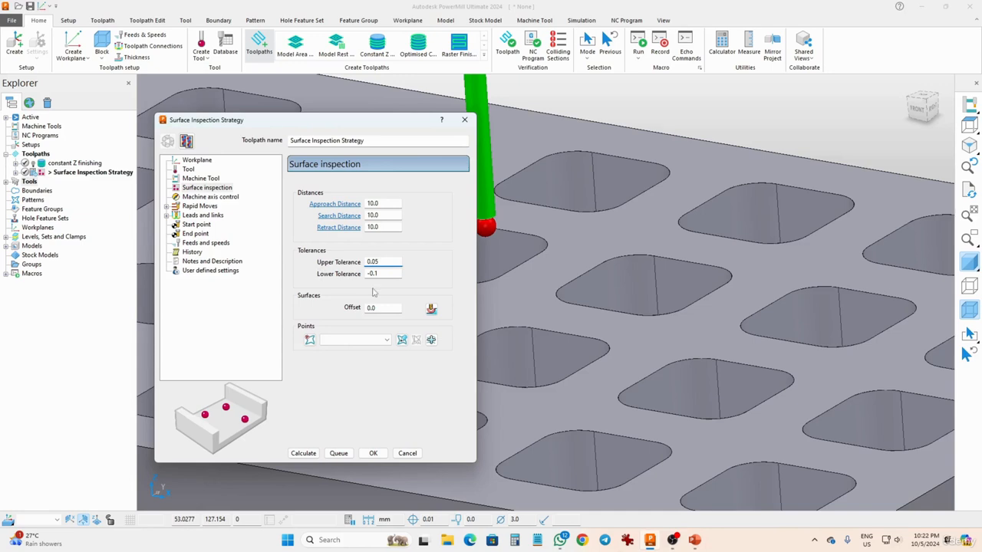
key(Tab)
text(-)
drag(390, 309, 345, 310)
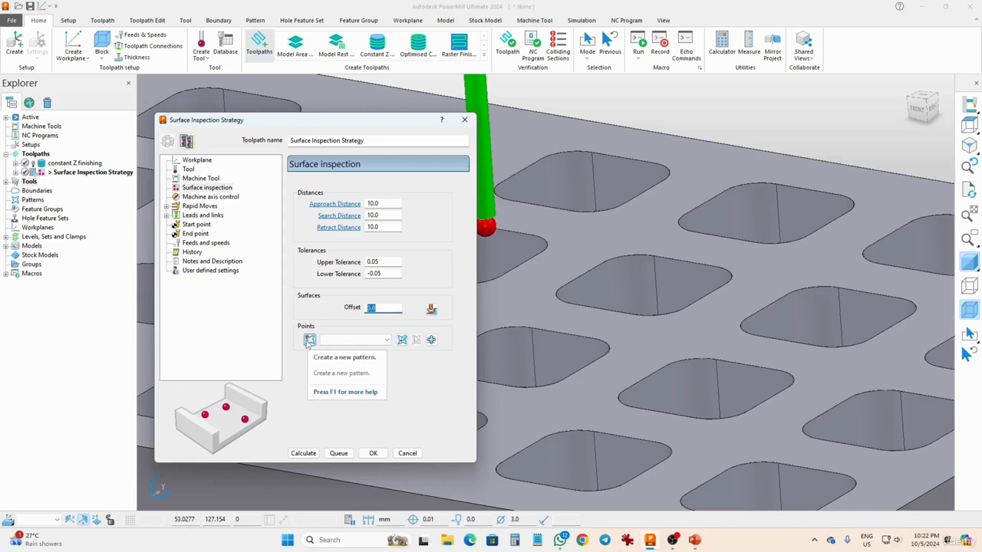
Create a new pattern to hold the inspection points of the surface inspection toolpath.
click(350, 340)
click(350, 340)
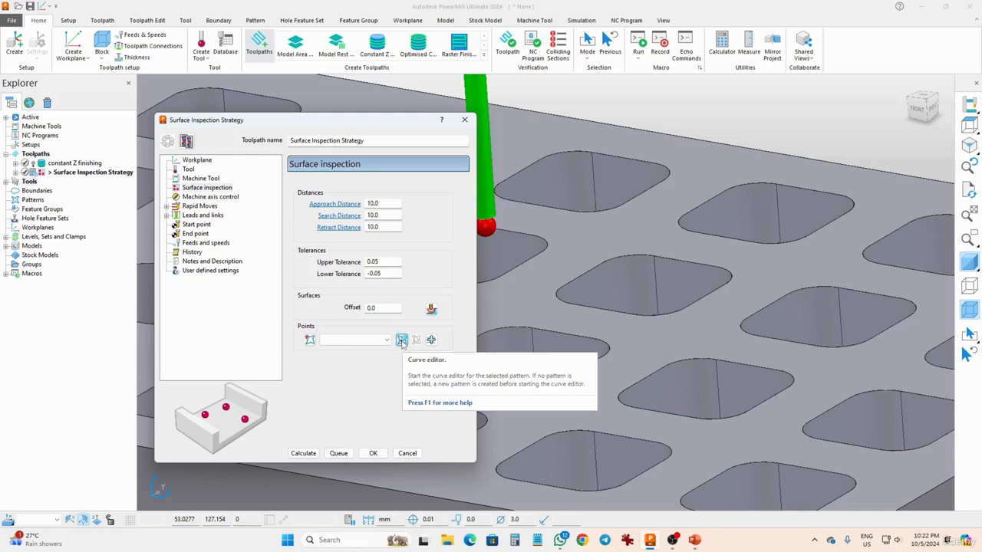
click(309, 340)
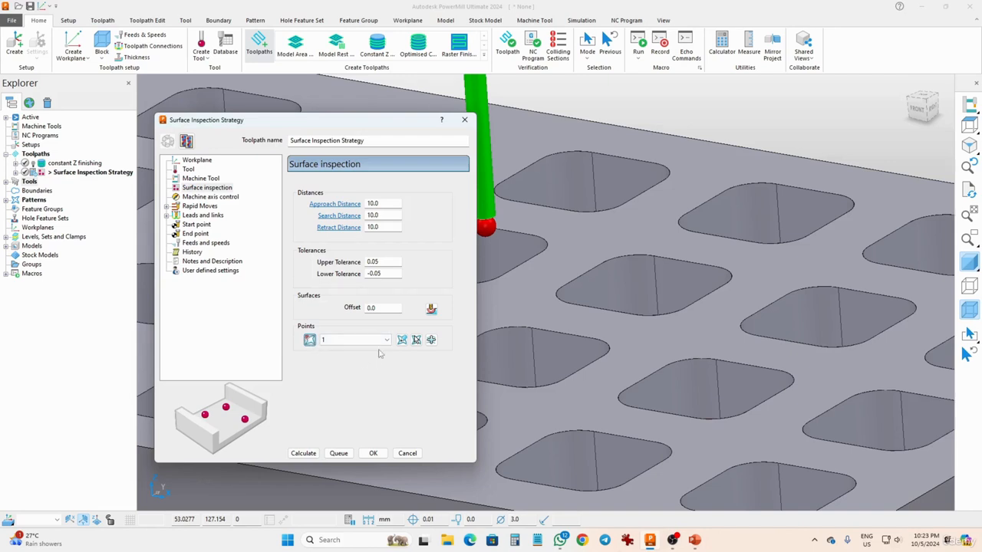
Edit the inspection pattern and place a first point on the plate's top face near the centre, with Instrumentation display turned on.
click(400, 341)
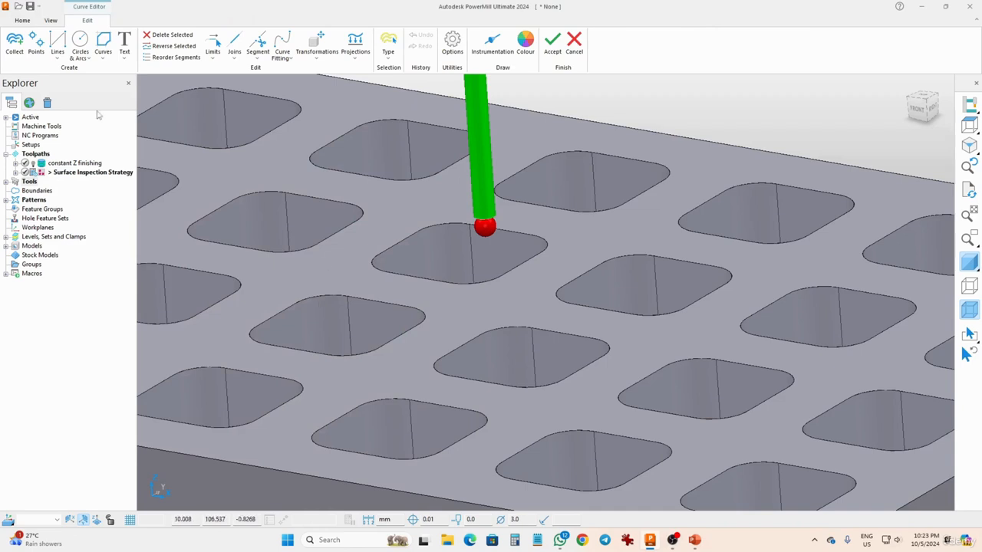
scroll(333, 279, down, 5)
scroll(294, 264, down, 4)
middle_drag(292, 263, 276, 304)
click(36, 42)
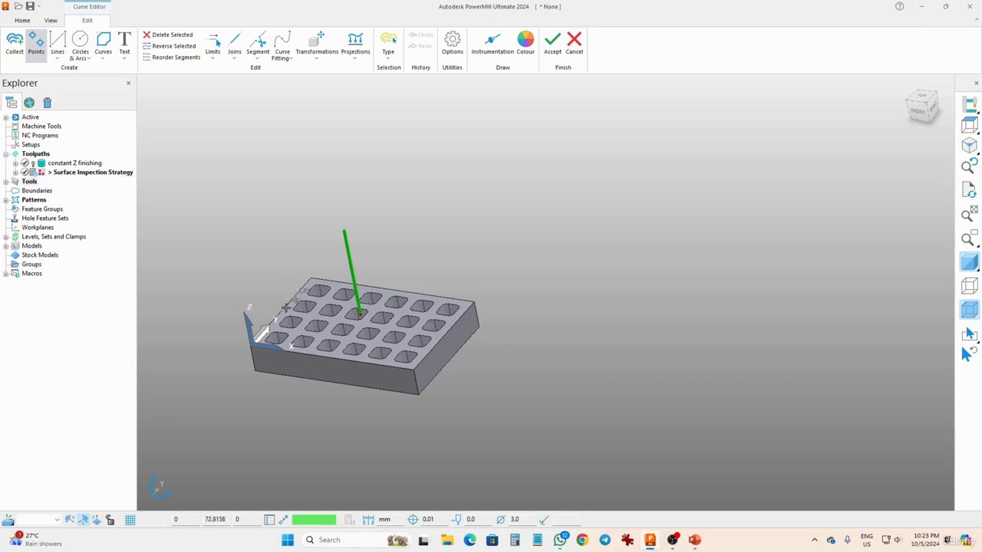
scroll(287, 305, up, 3)
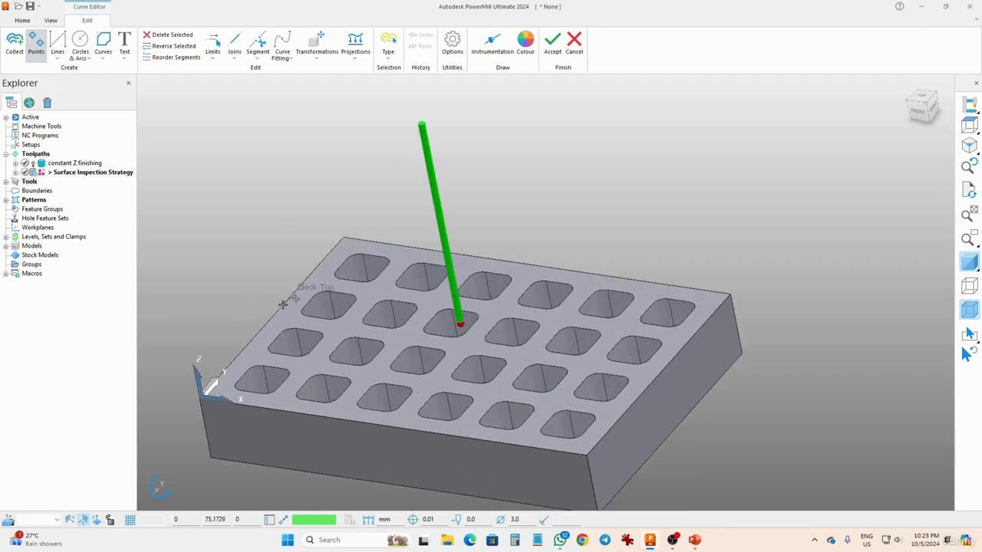
click(463, 347)
scroll(463, 353, up, 5)
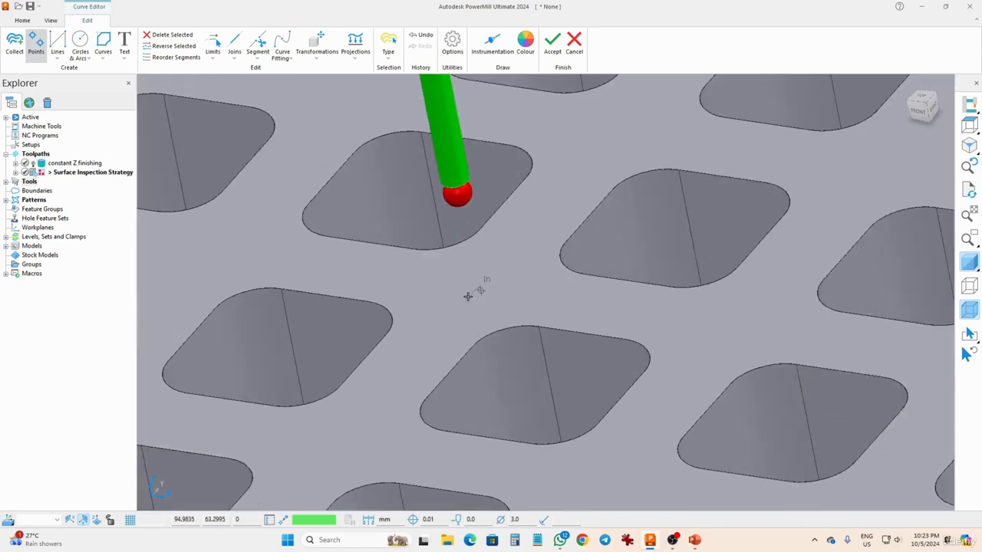
click(492, 42)
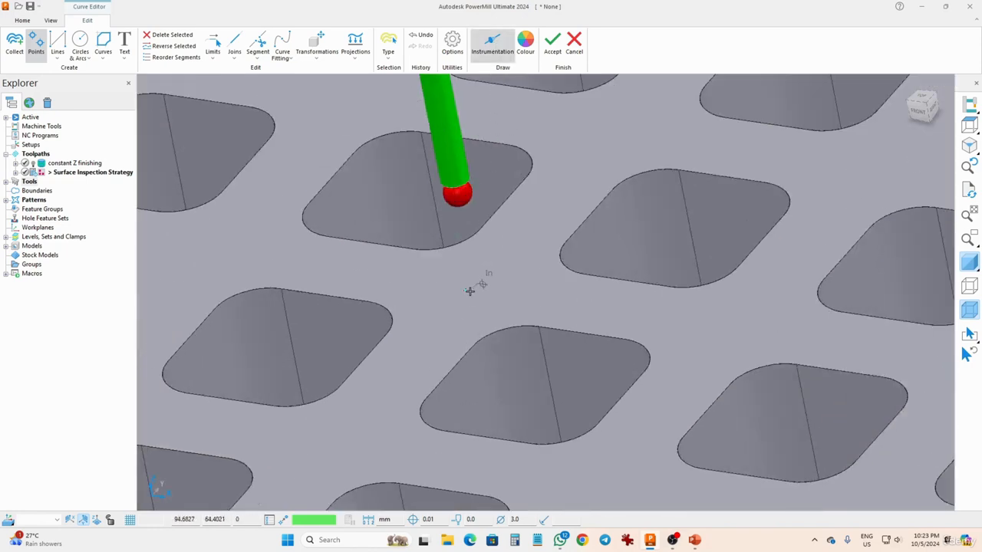
scroll(469, 292, down, 5)
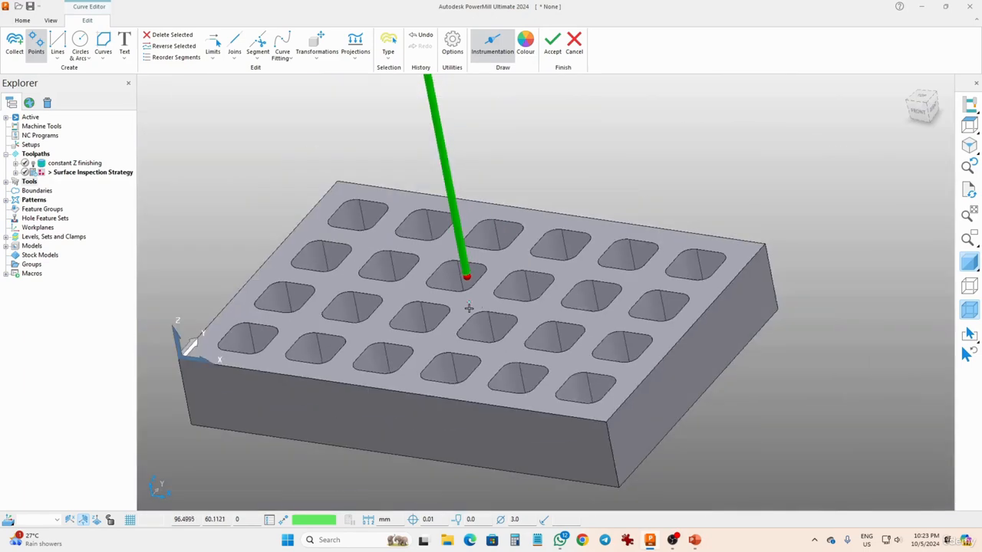
Place inspection points on the inner walls of the pocket beside the central top-face point.
scroll(423, 324, up, 5)
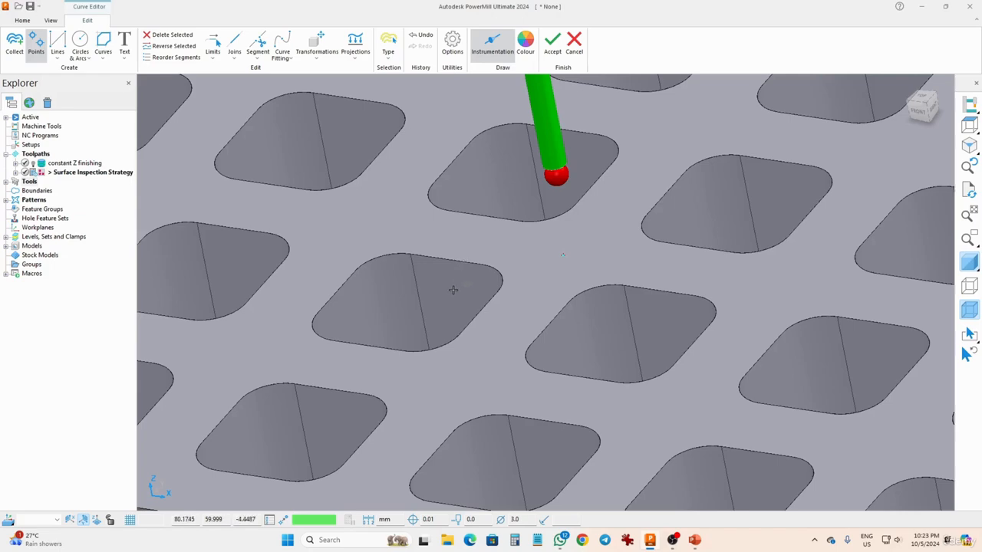
middle_drag(429, 314, 485, 477)
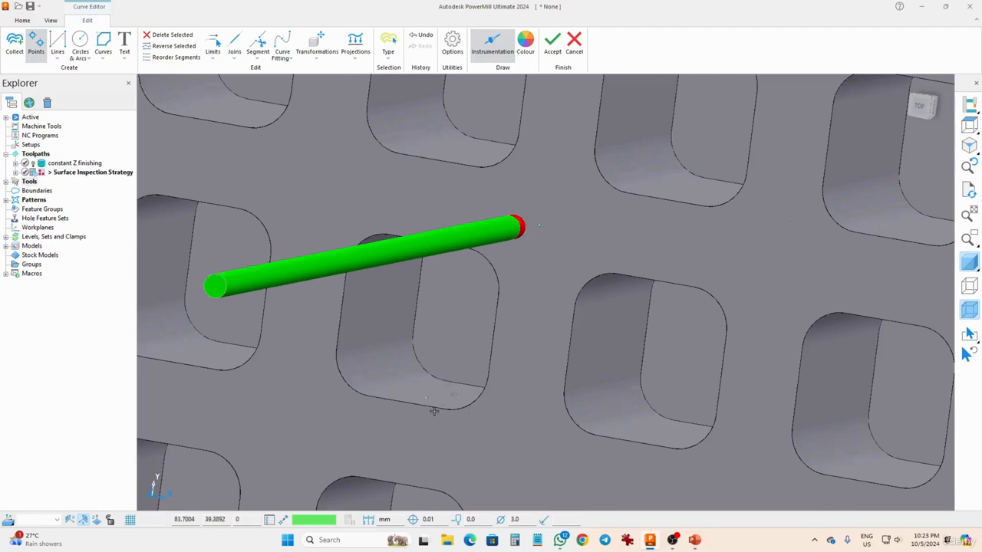
middle_drag(435, 411, 453, 356)
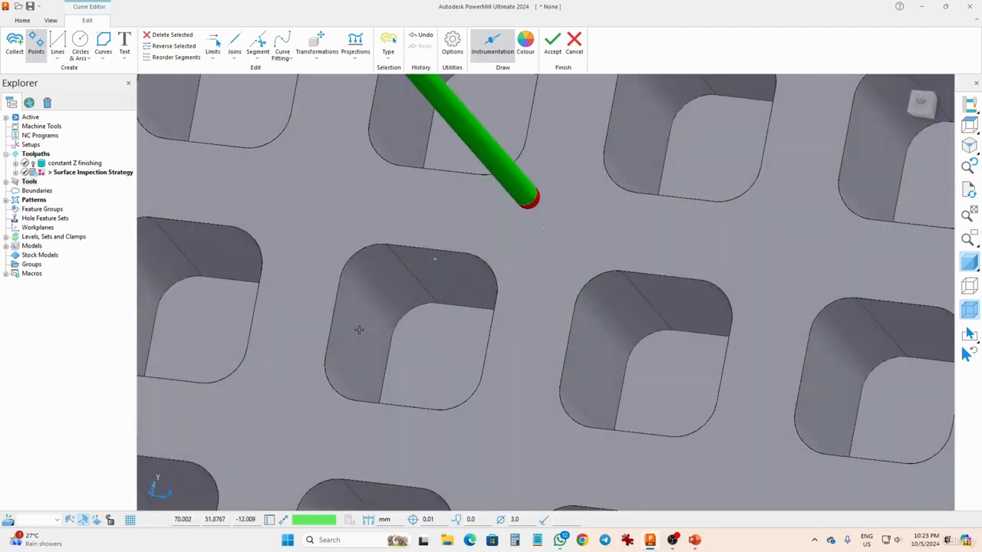
middle_drag(371, 337, 537, 347)
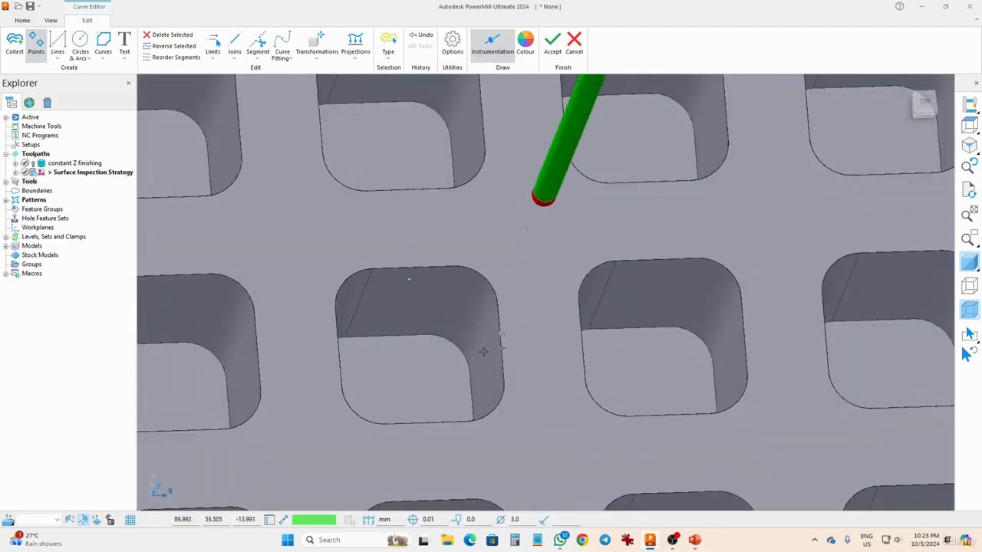
scroll(484, 393, down, 6)
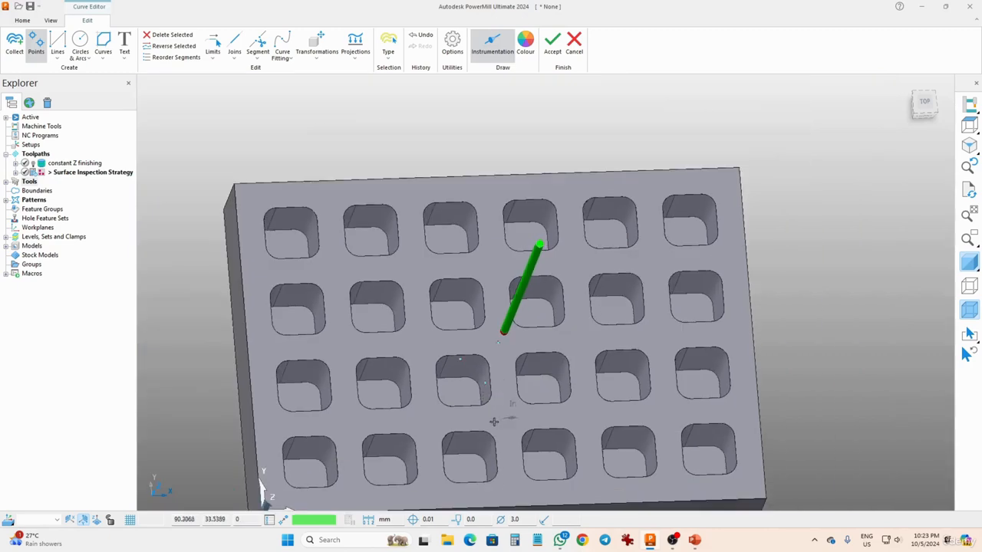
Place two inspection points each on the front and back side faces of the plate.
middle_drag(483, 392, 368, 349)
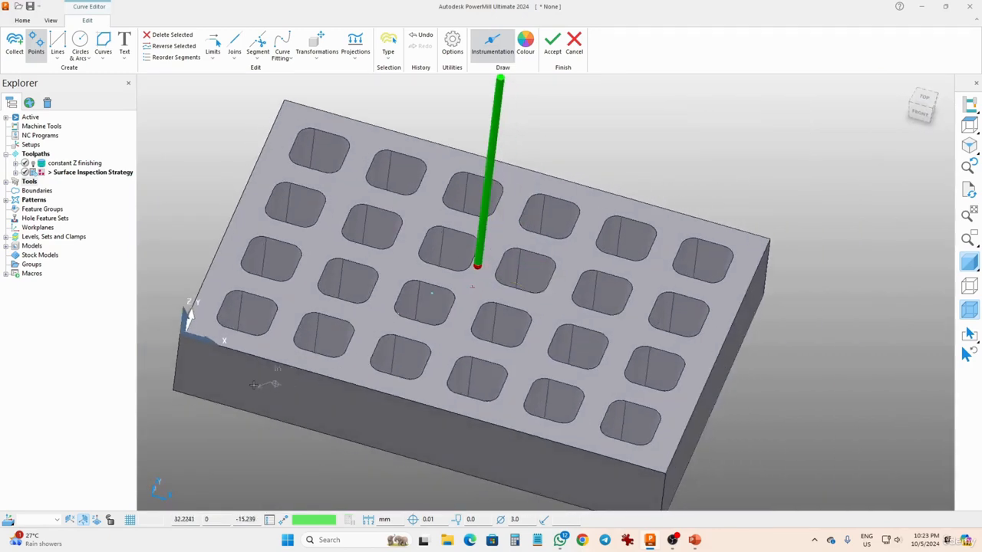
click(230, 380)
middle_drag(619, 190, 531, 420)
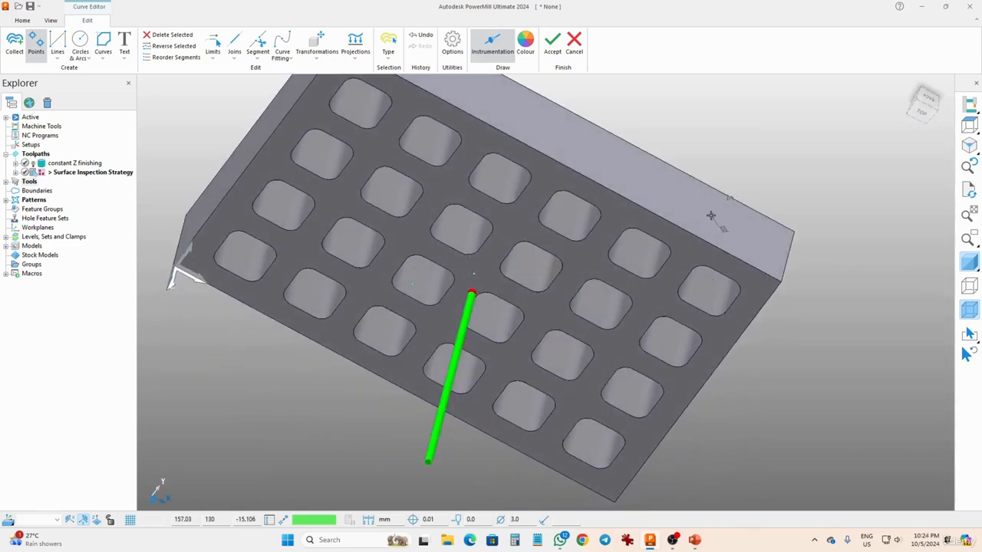
scroll(553, 147, down, 3)
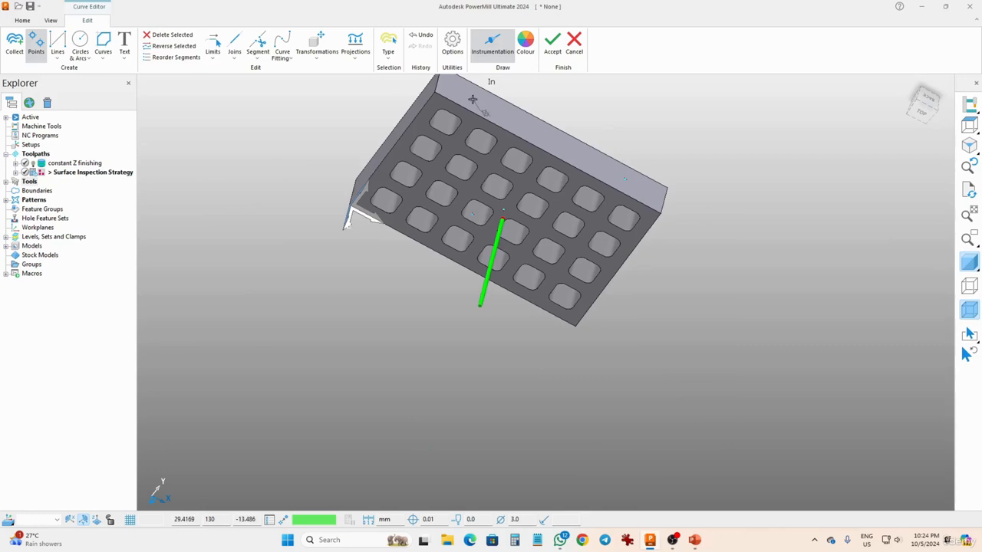
Place two inspection points on the plate's end face at the workplane origin side.
middle_drag(473, 99, 509, 188)
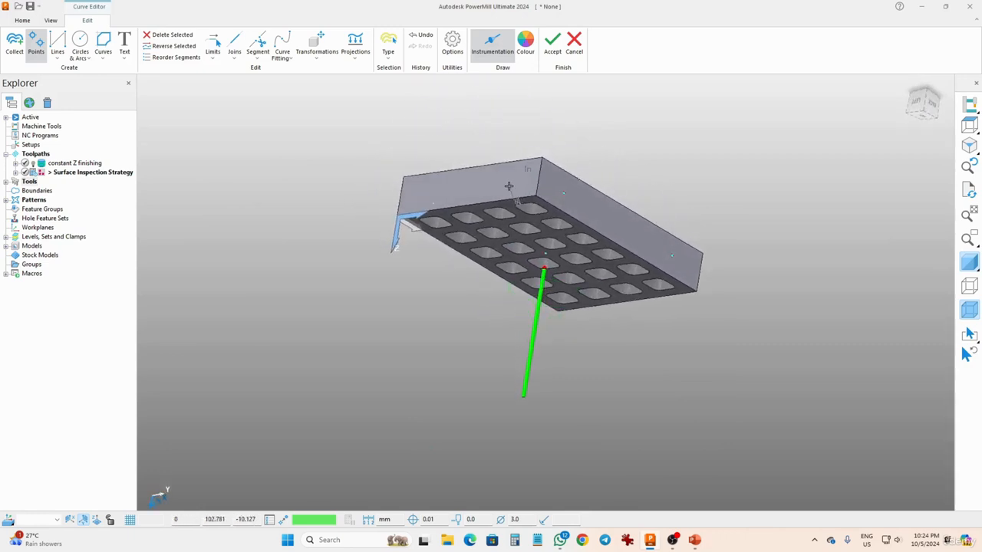
click(504, 182)
click(424, 191)
Place two inspection points on the opposite end face and one near each top-face corner, and accept the pattern edits.
middle_drag(620, 322, 614, 284)
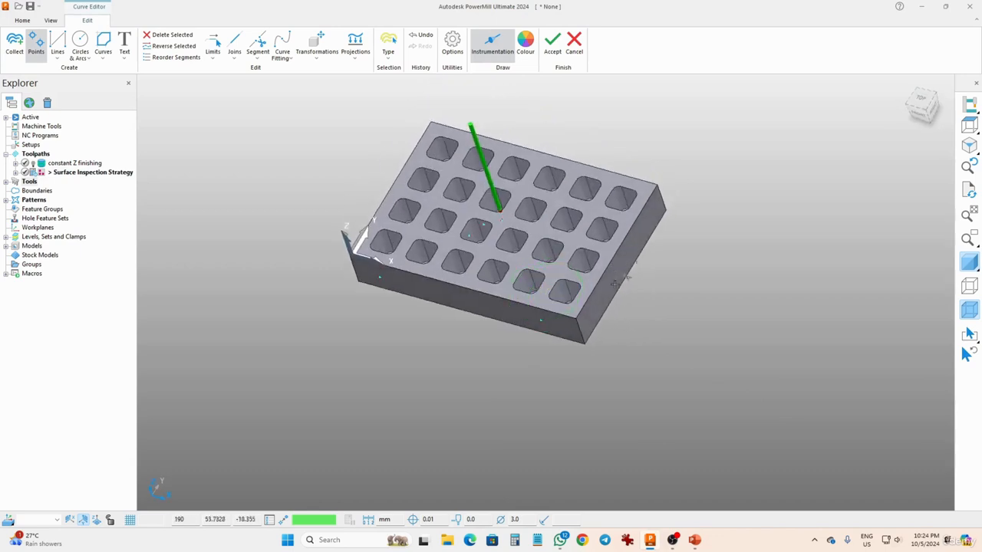
click(598, 308)
middle_drag(519, 361, 620, 330)
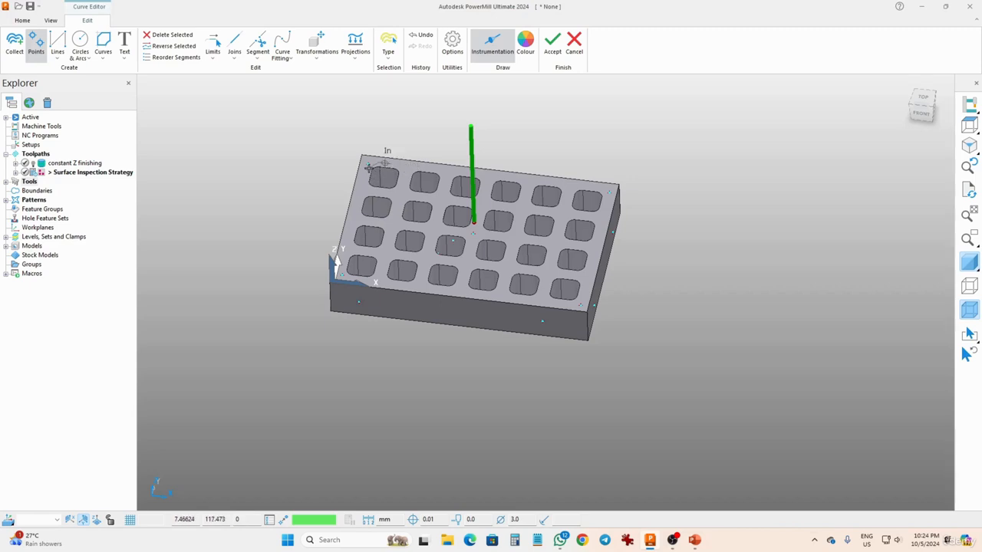
click(552, 45)
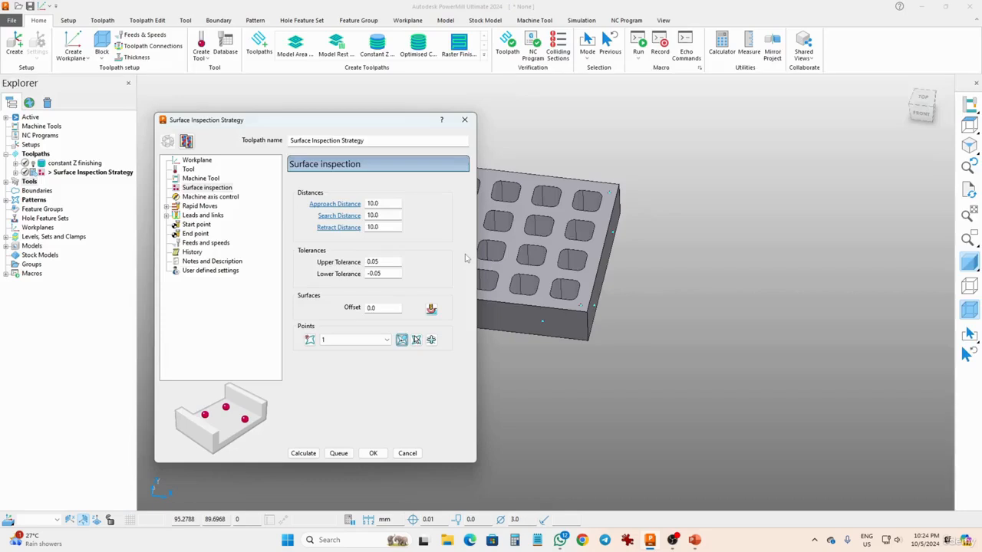
Keep the approach, search and retract distances at 10.0 and calculate the surface inspection toolpath.
double_click(384, 204)
double_click(384, 216)
double_click(383, 227)
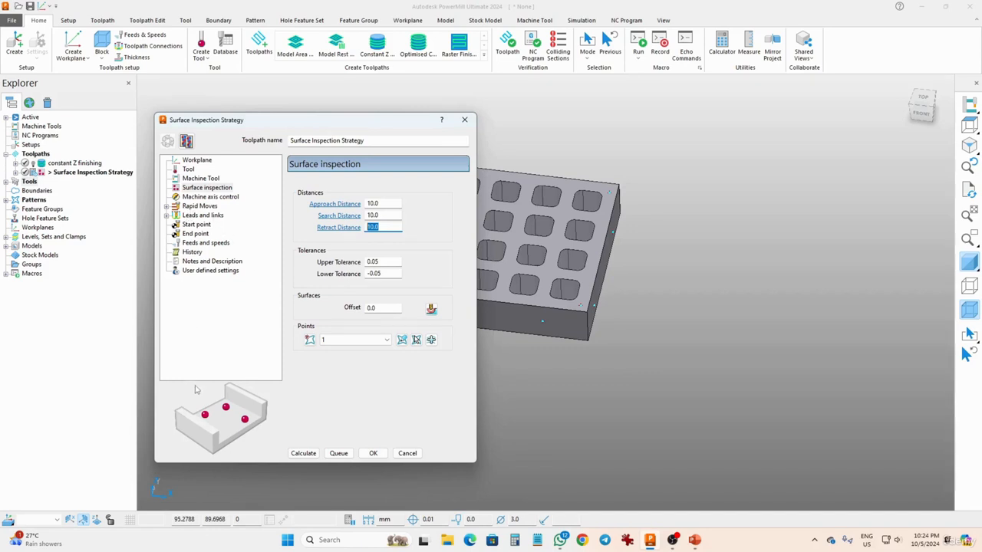
click(303, 454)
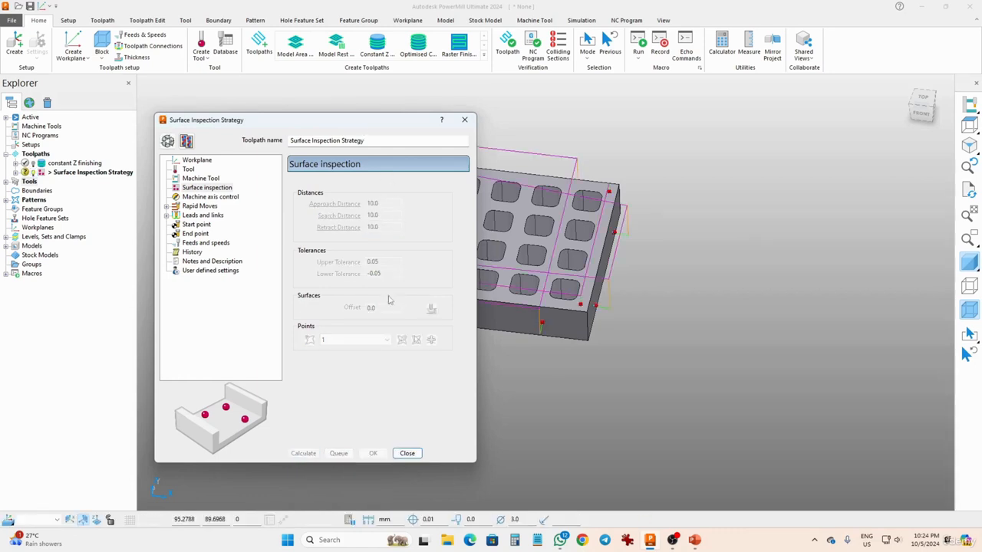
click(407, 455)
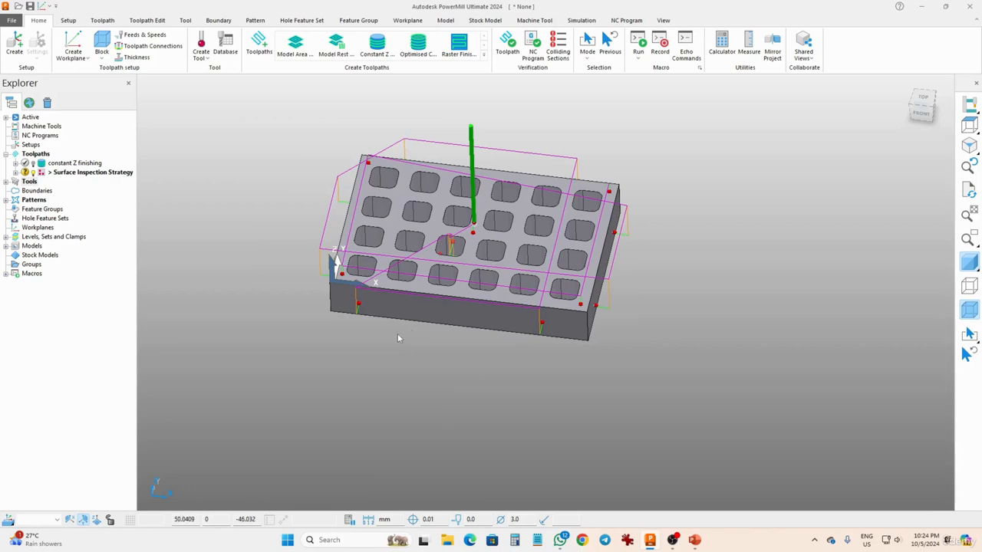
Load the Surface Inspection Strategy toolpath into the simulation and play it at 0.8x feed rate.
middle_drag(403, 331, 470, 342)
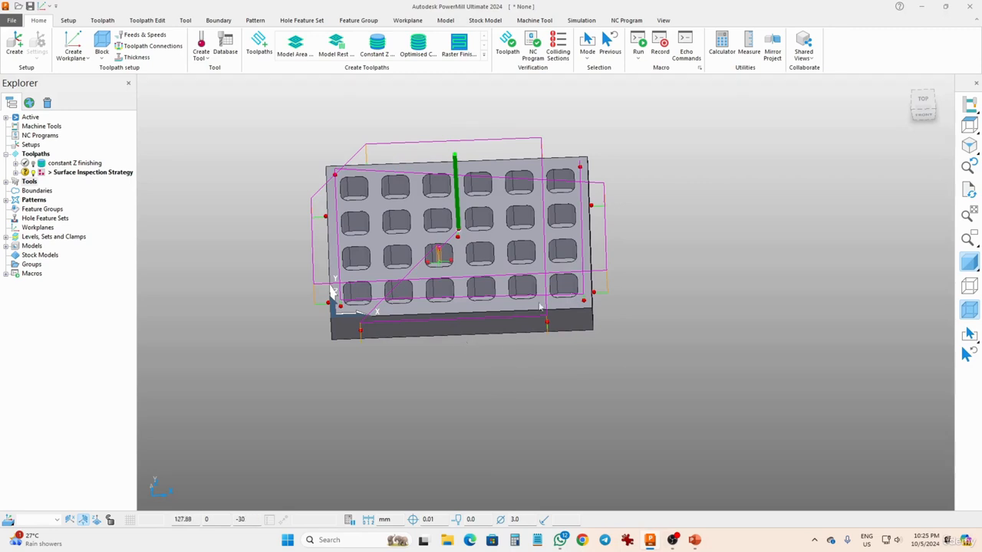
click(581, 21)
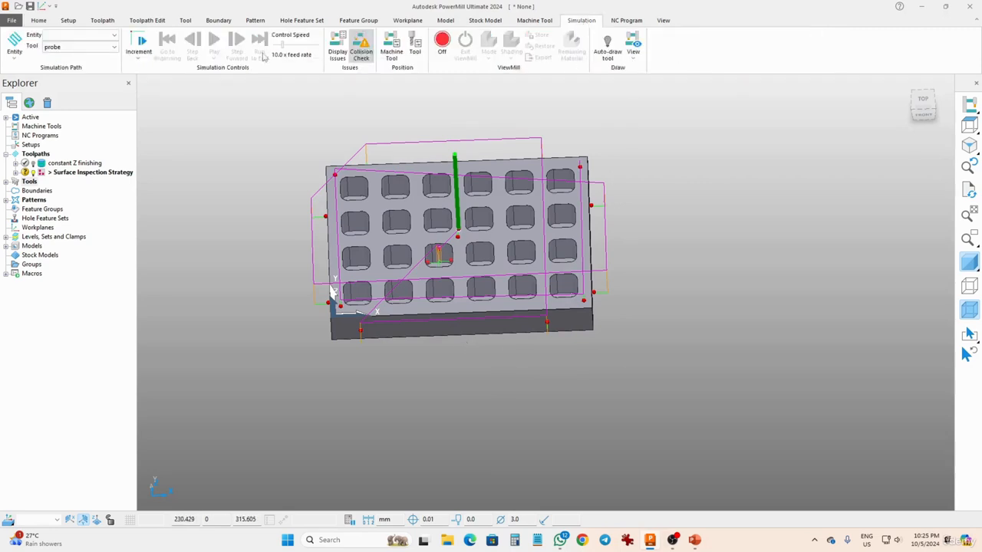
click(89, 37)
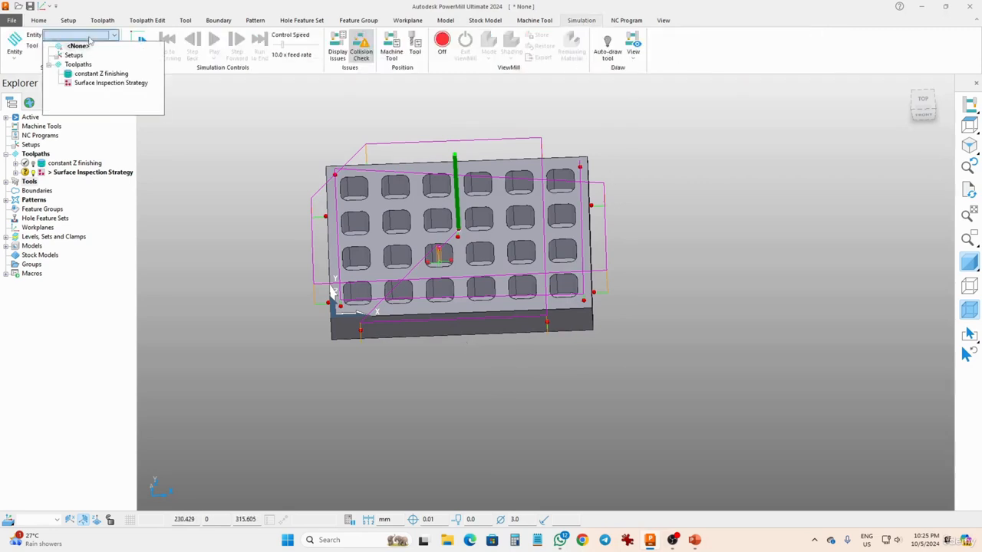
click(92, 83)
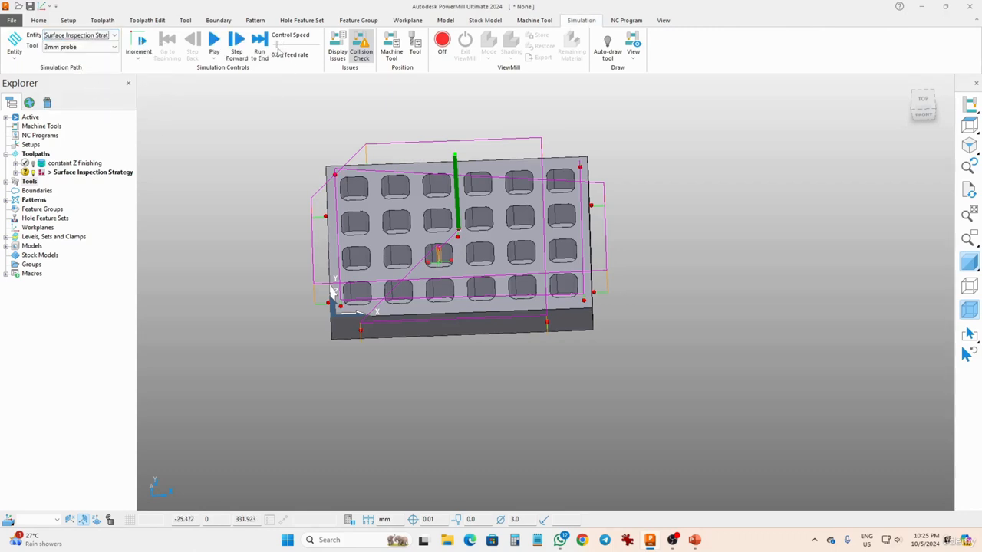
click(214, 42)
Follow the simulated probe through the pocket, side-face and top-face points to the end, raising the speed to 5.0x feed rate.
scroll(463, 275, up, 4)
mouse_move(458, 276)
middle_down()
mouse_move(546, 286)
mouse_move(489, 262)
middle_up()
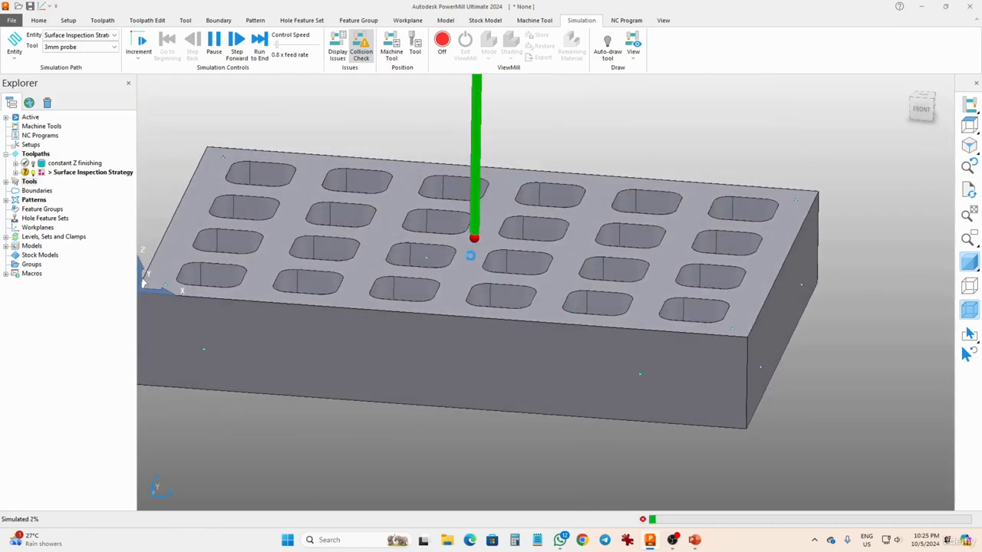
mouse_move(418, 254)
middle_down()
mouse_move(445, 423)
mouse_move(425, 367)
mouse_move(438, 273)
mouse_move(461, 287)
middle_up()
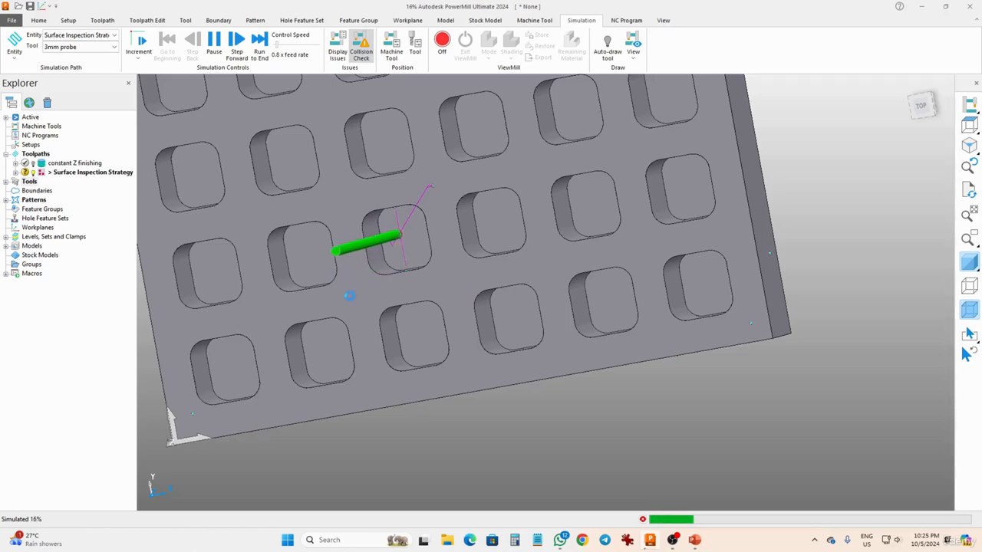
middle_drag(349, 295, 407, 234)
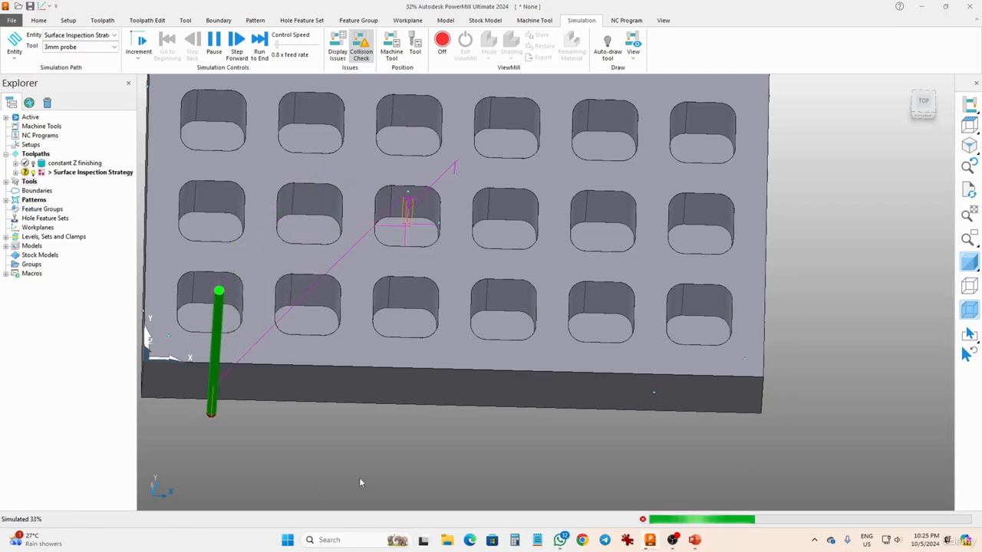
middle_drag(361, 482, 314, 268)
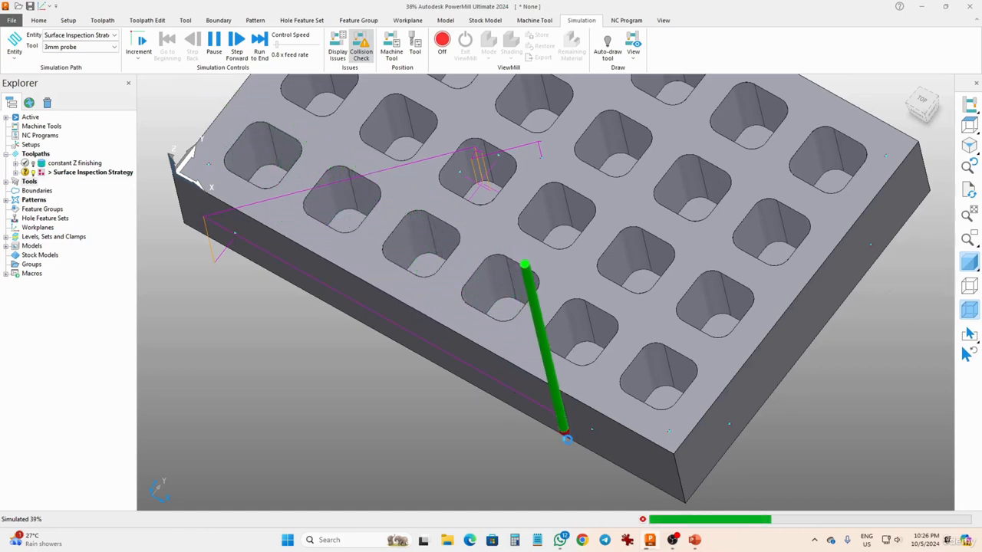
middle_drag(585, 458, 636, 410)
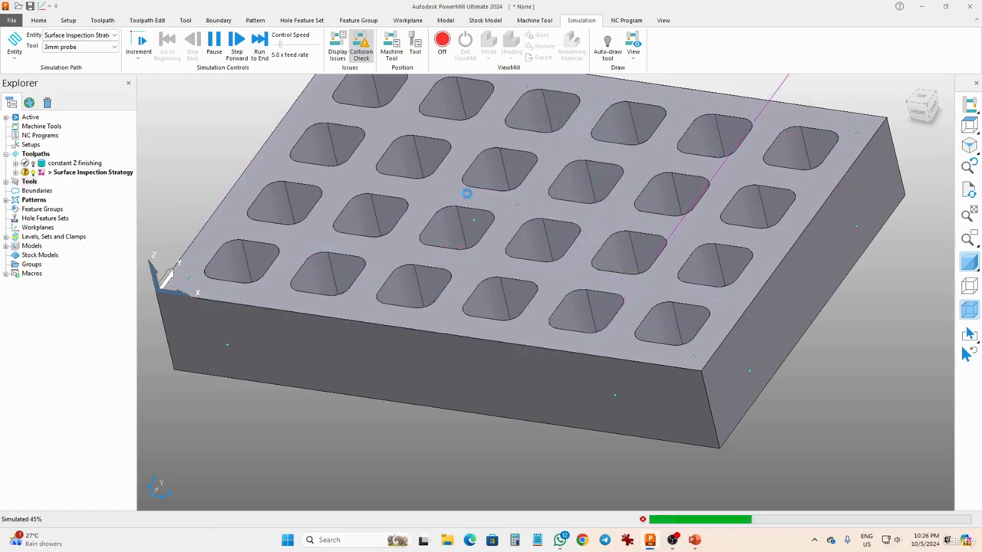
scroll(580, 214, down, 5)
middle_drag(580, 214, 577, 179)
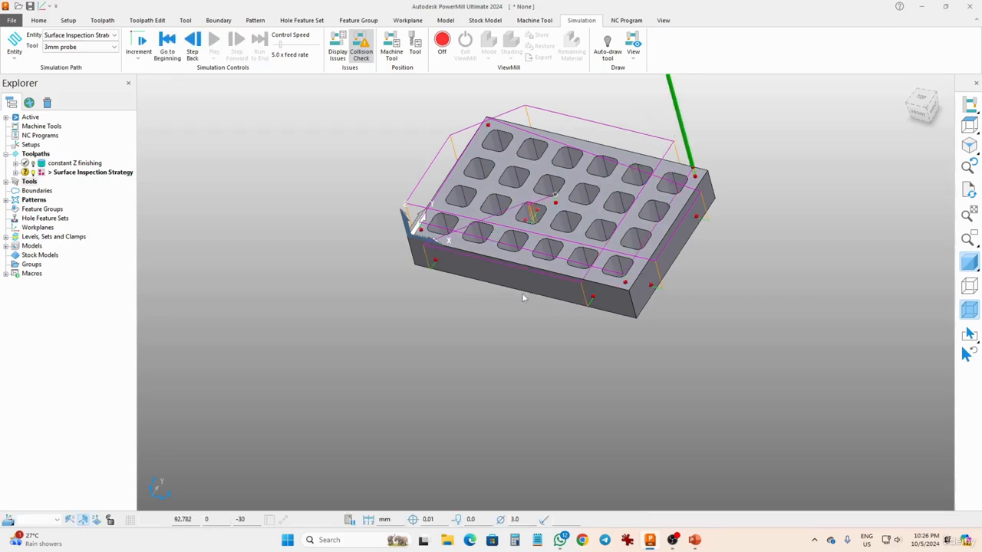
shift+middle_drag(532, 266, 641, 331)
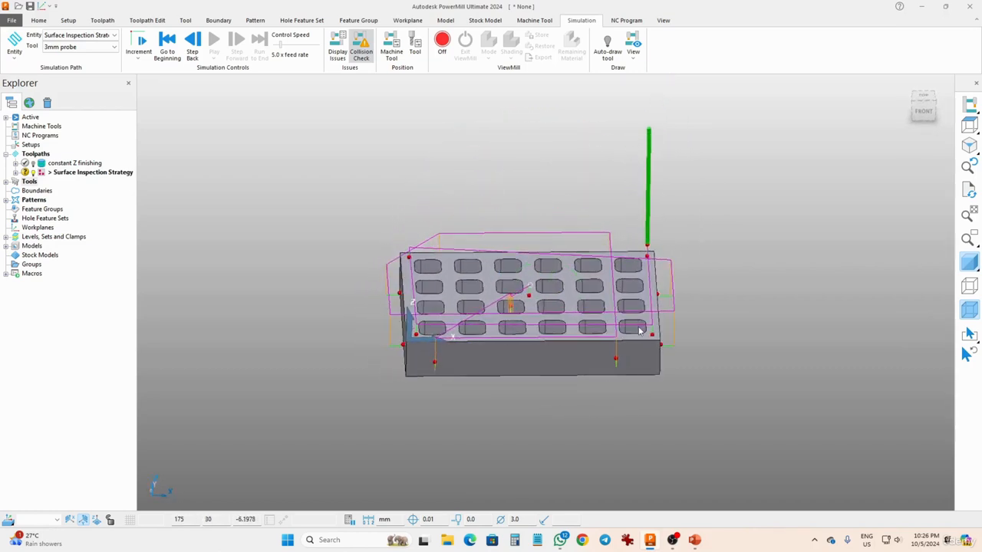